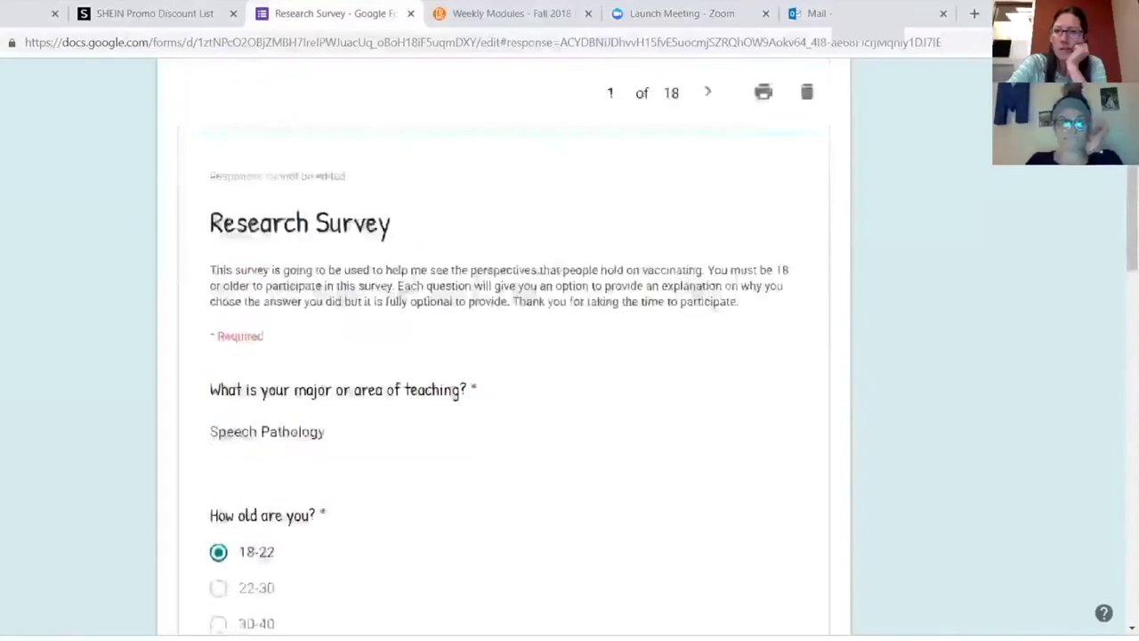
Review the summary charts of all survey responses, from majors and ages through the vaccination opinion questions, and check the response options
scroll(84, 294, up, 5)
click(204, 306)
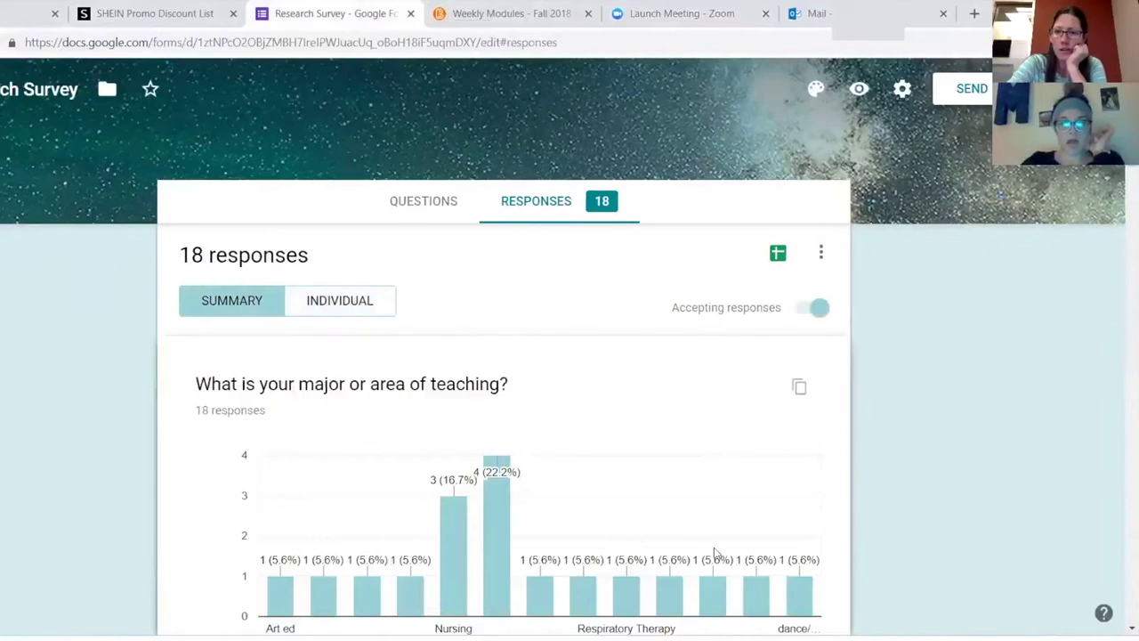
scroll(715, 553, down, 2)
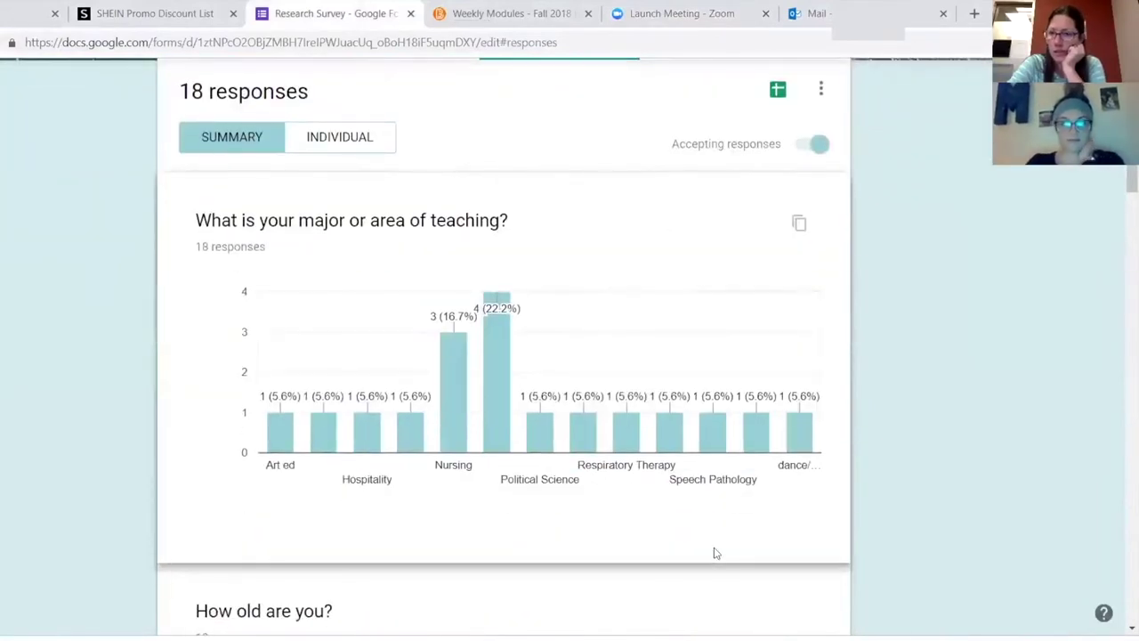
mouse_move(506, 436)
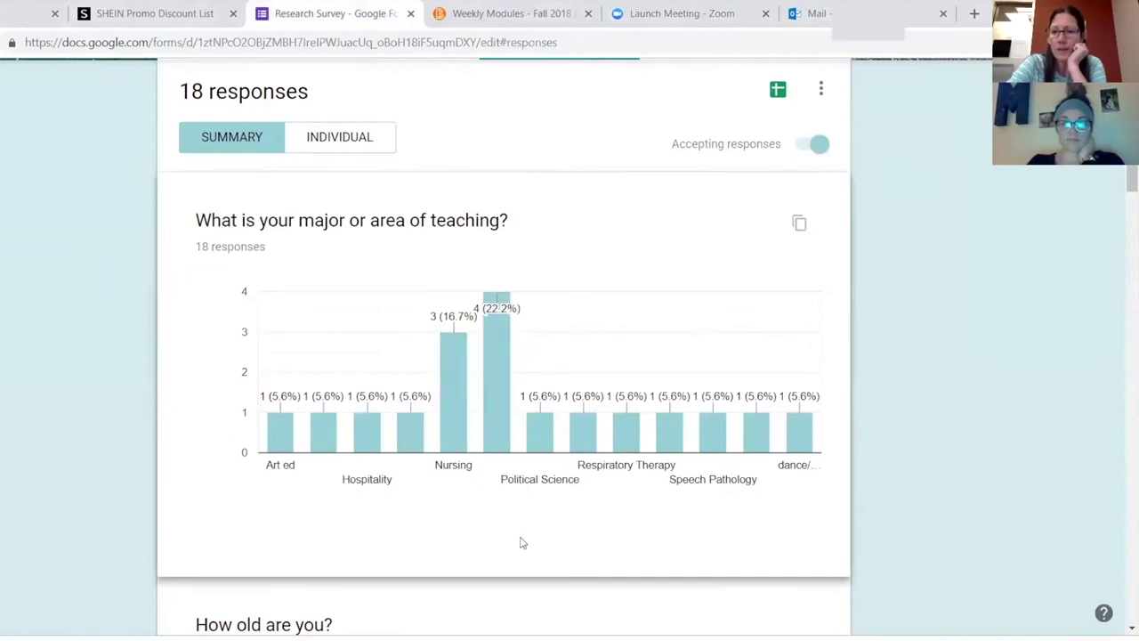
mouse_move(460, 414)
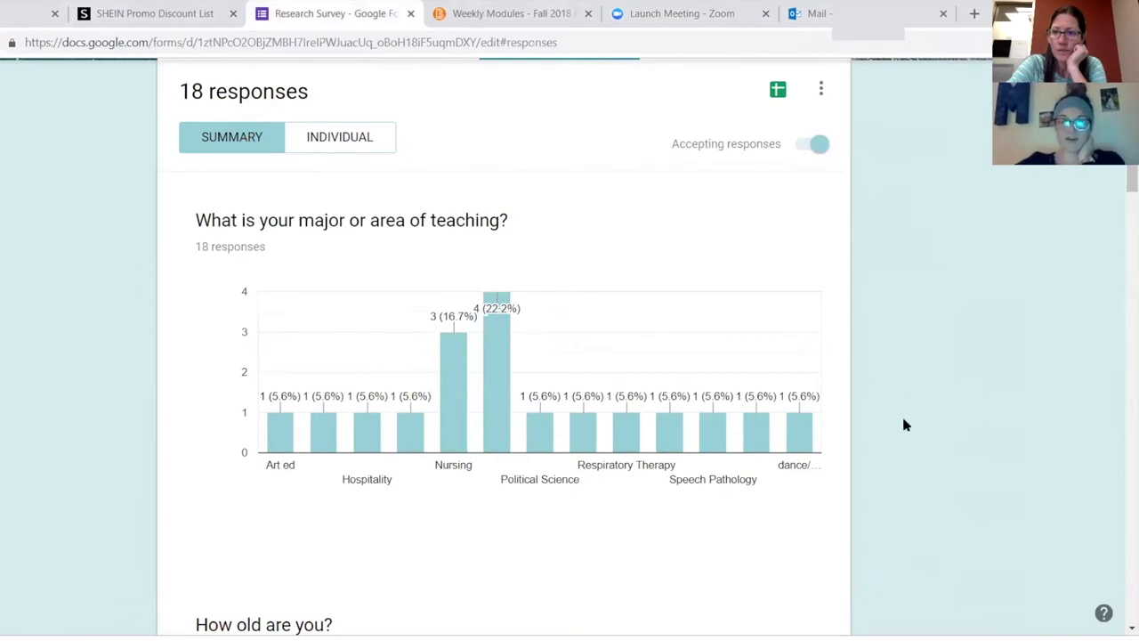
scroll(903, 420, down, 4)
scroll(904, 425, down, 10)
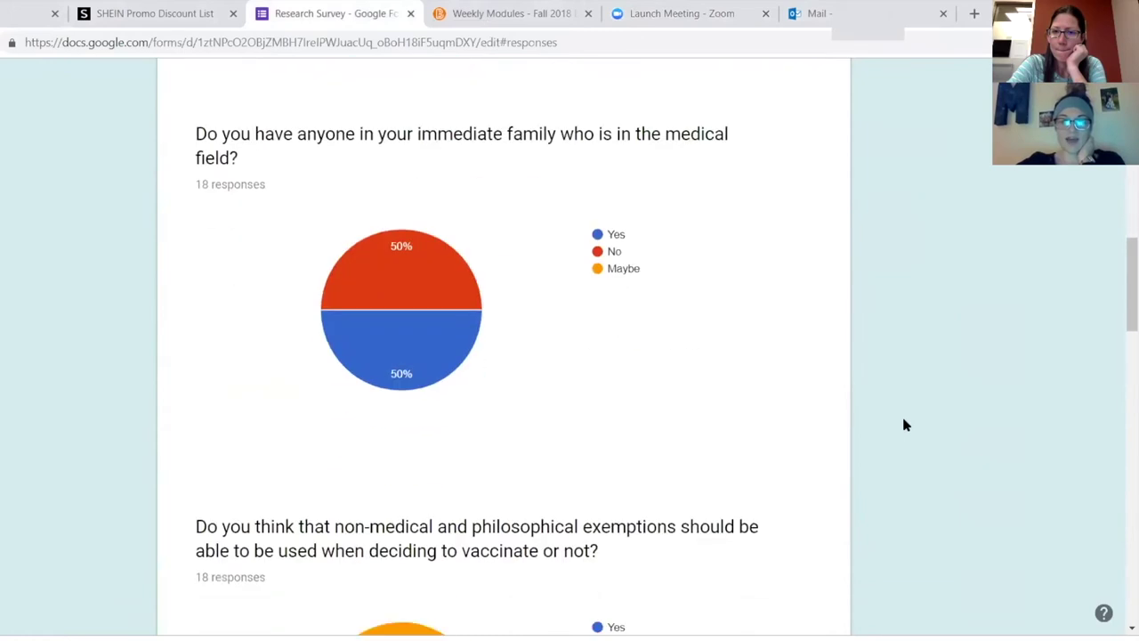
scroll(904, 425, down, 7)
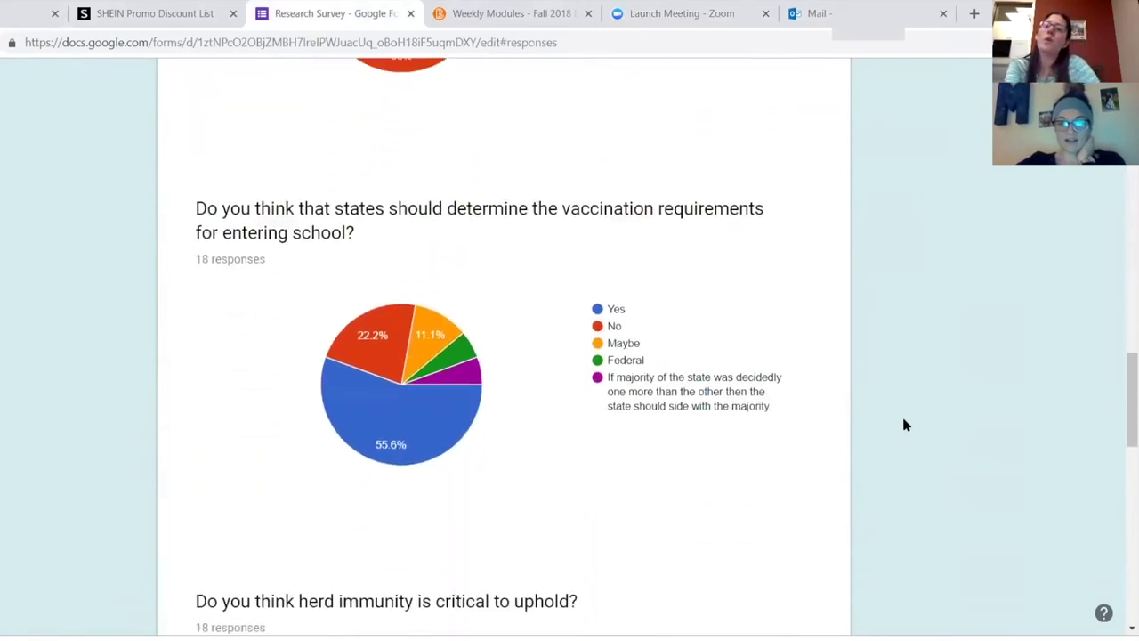
scroll(904, 426, down, 9)
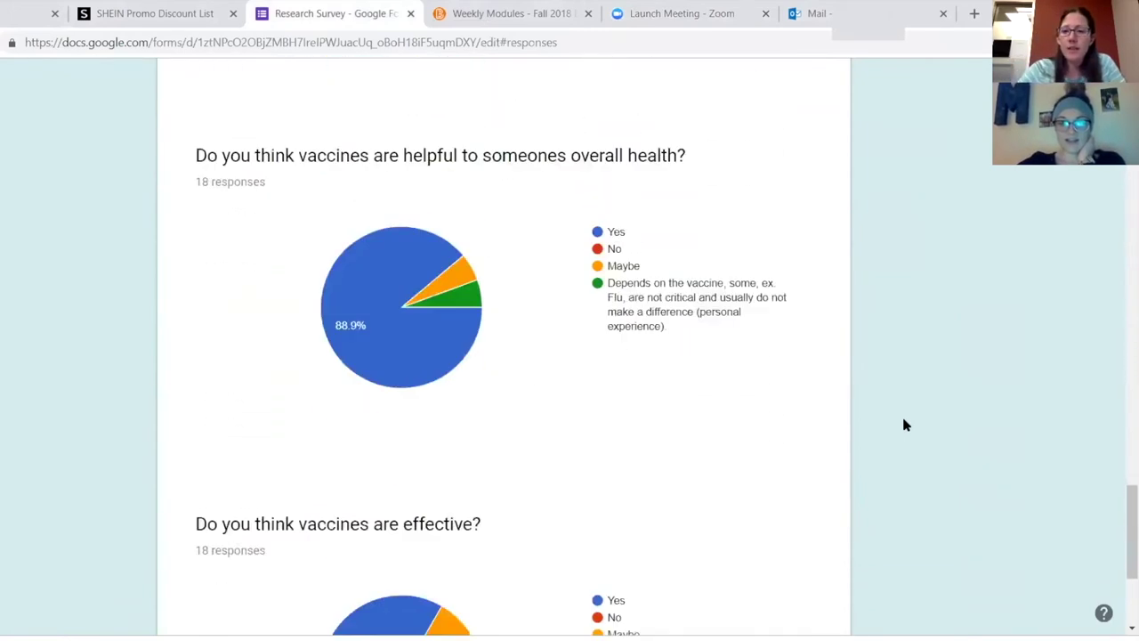
scroll(905, 425, up, 13)
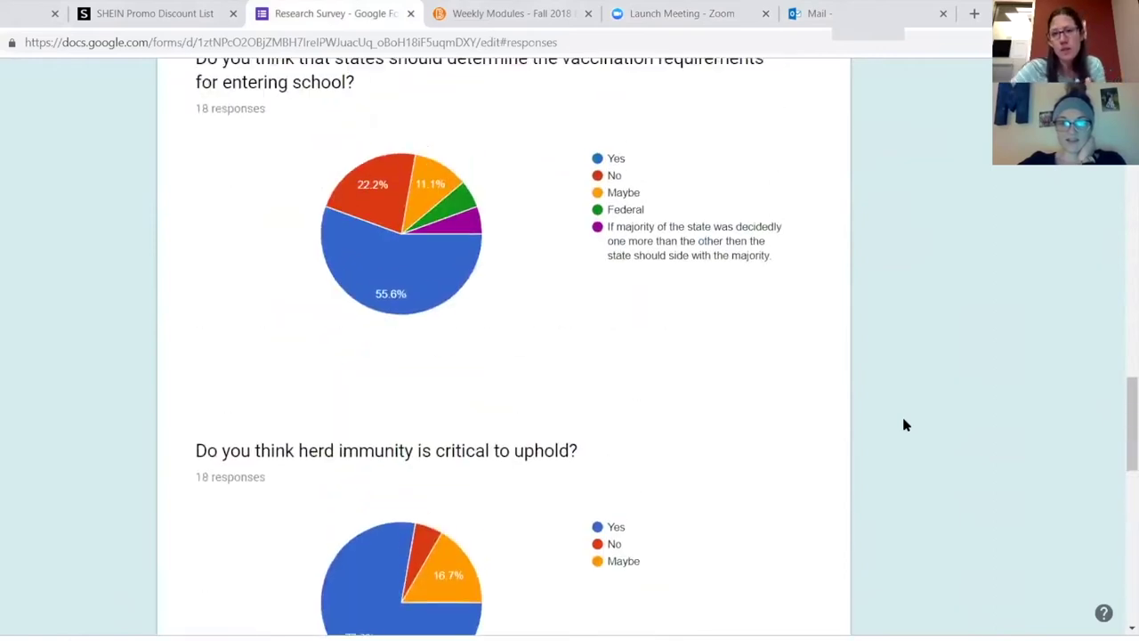
scroll(904, 426, up, 10)
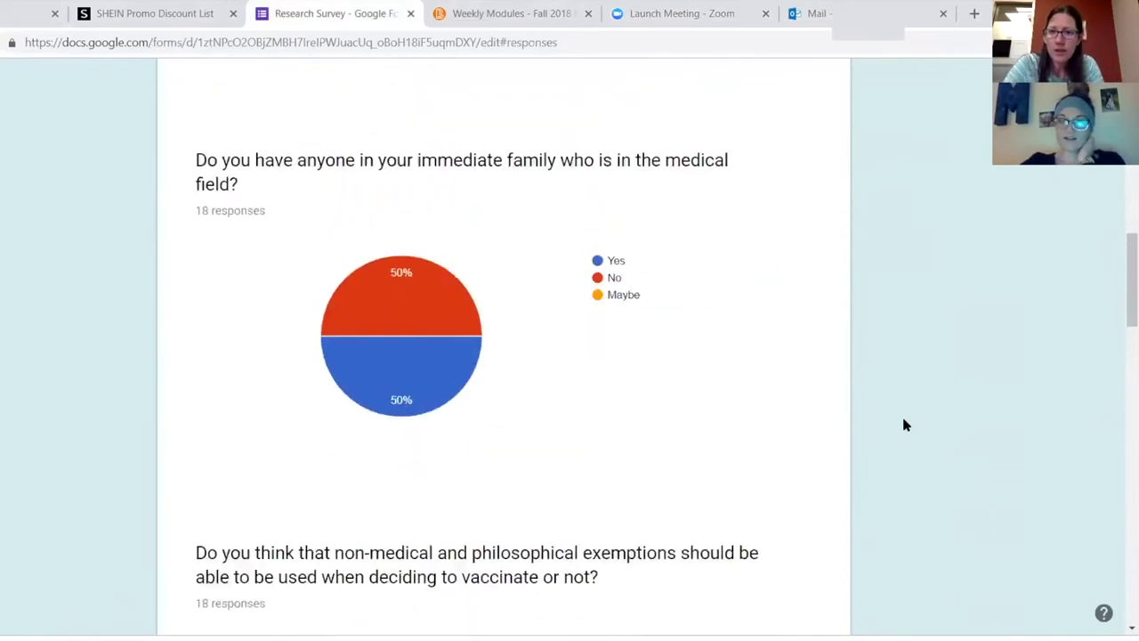
scroll(903, 424, up, 6)
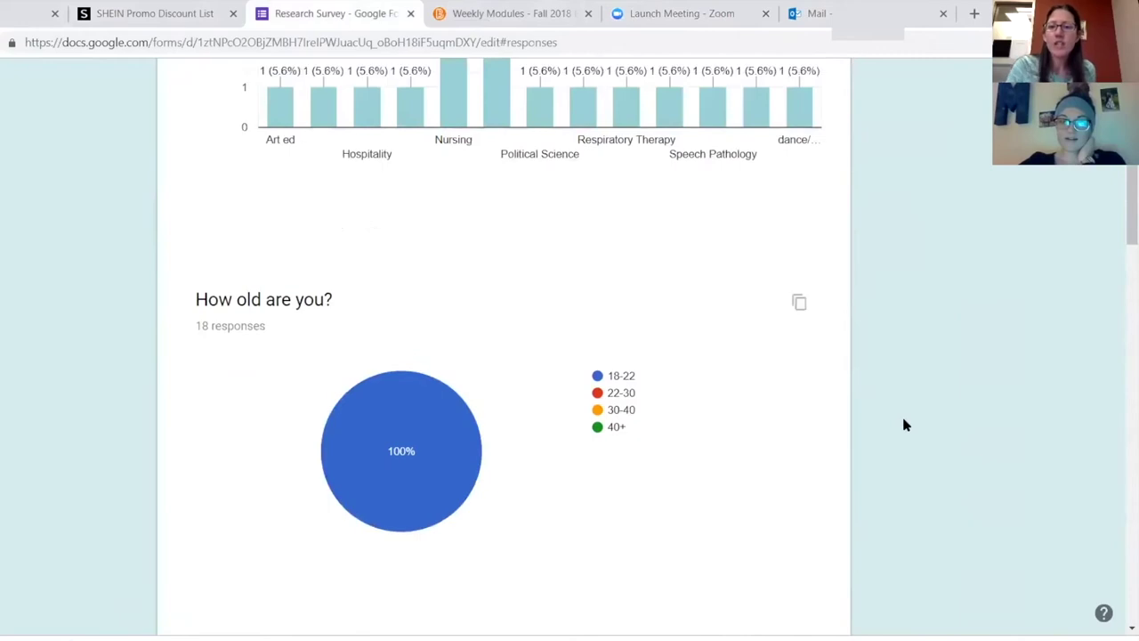
scroll(904, 424, up, 2)
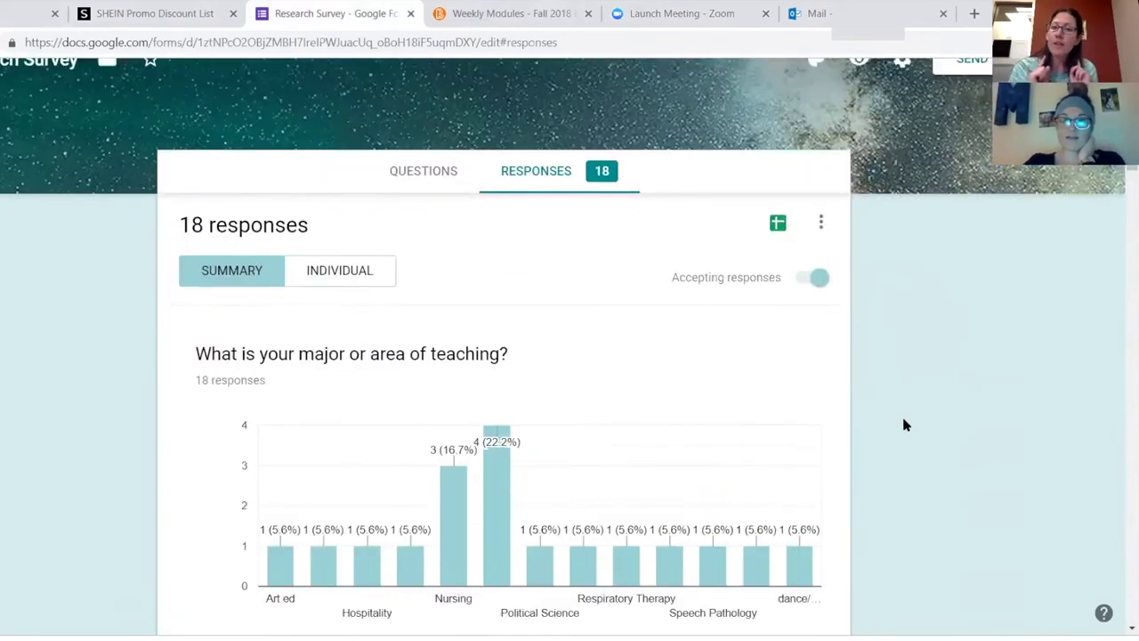
click(820, 227)
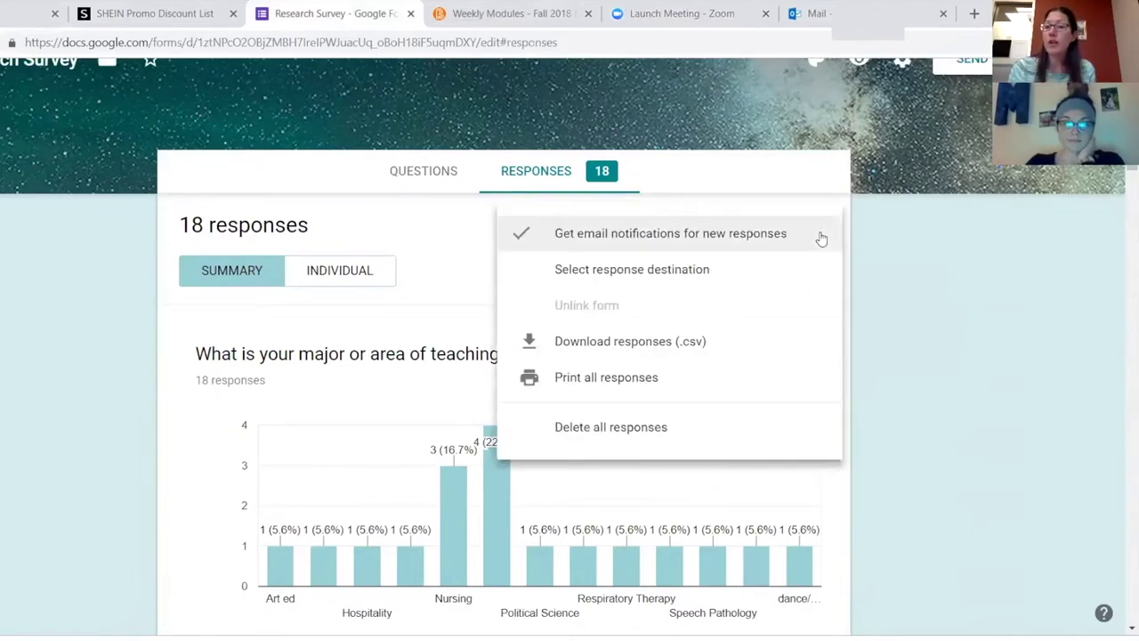
click(987, 316)
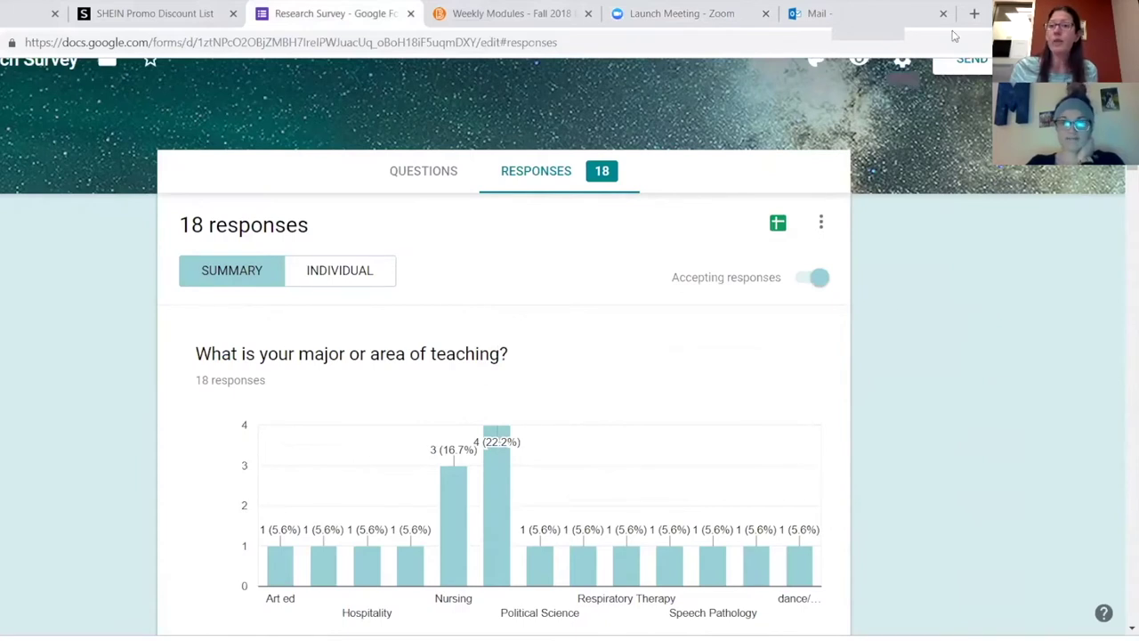
Switch to the Methods, Findings, and Discussion document in Word and place the cursor after "hospitality," beside the exemptions pie chart
key(ctrl+5)
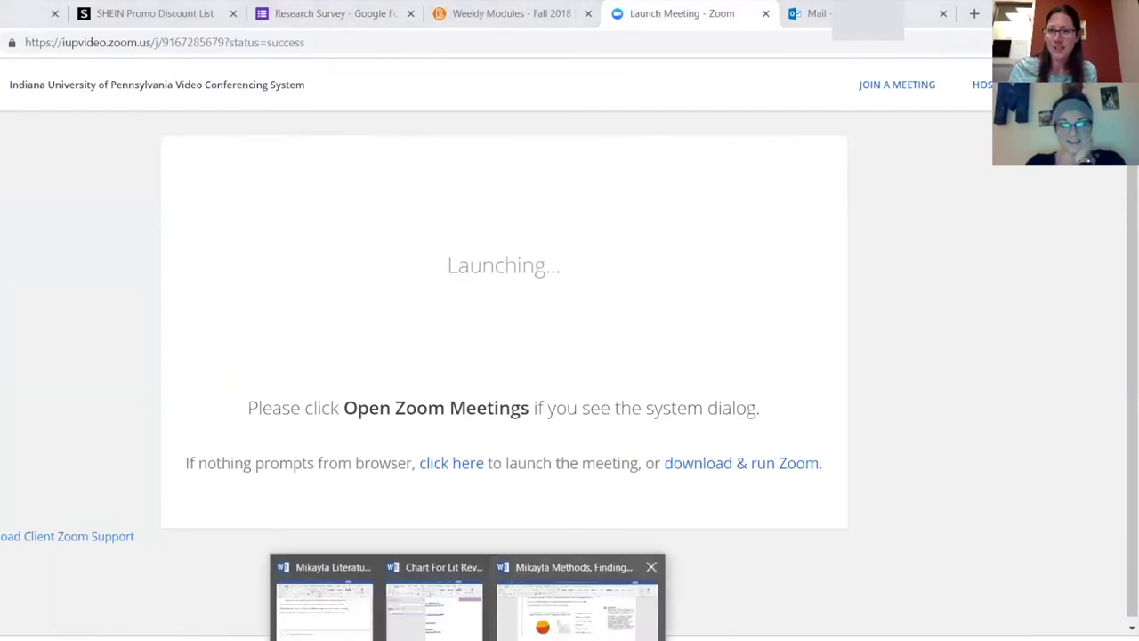
click(577, 609)
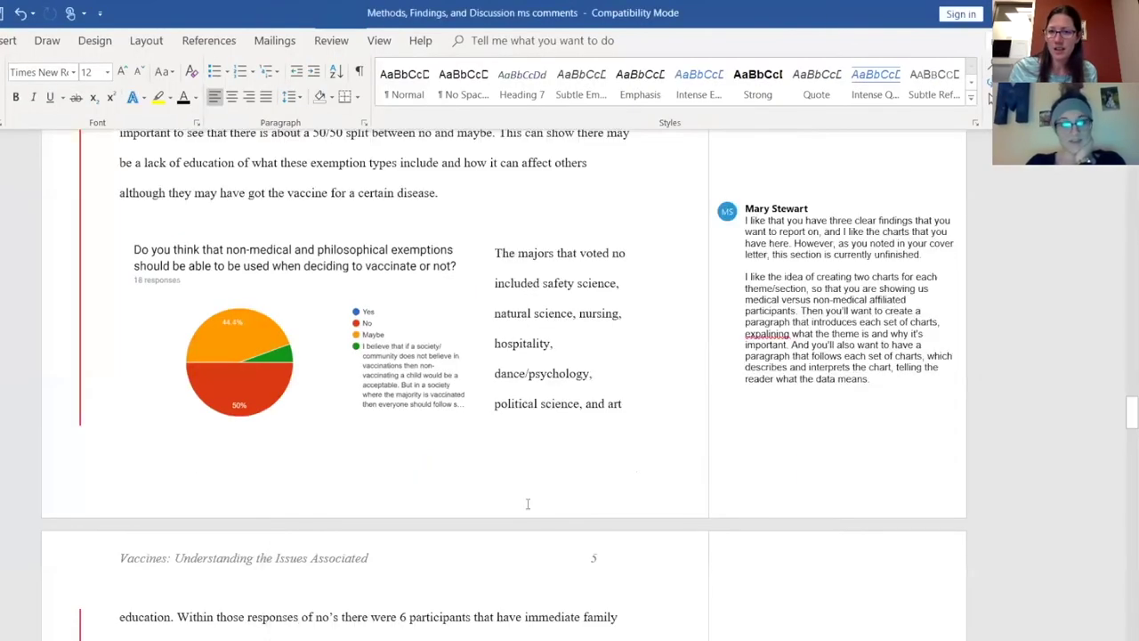
right_click(769, 335)
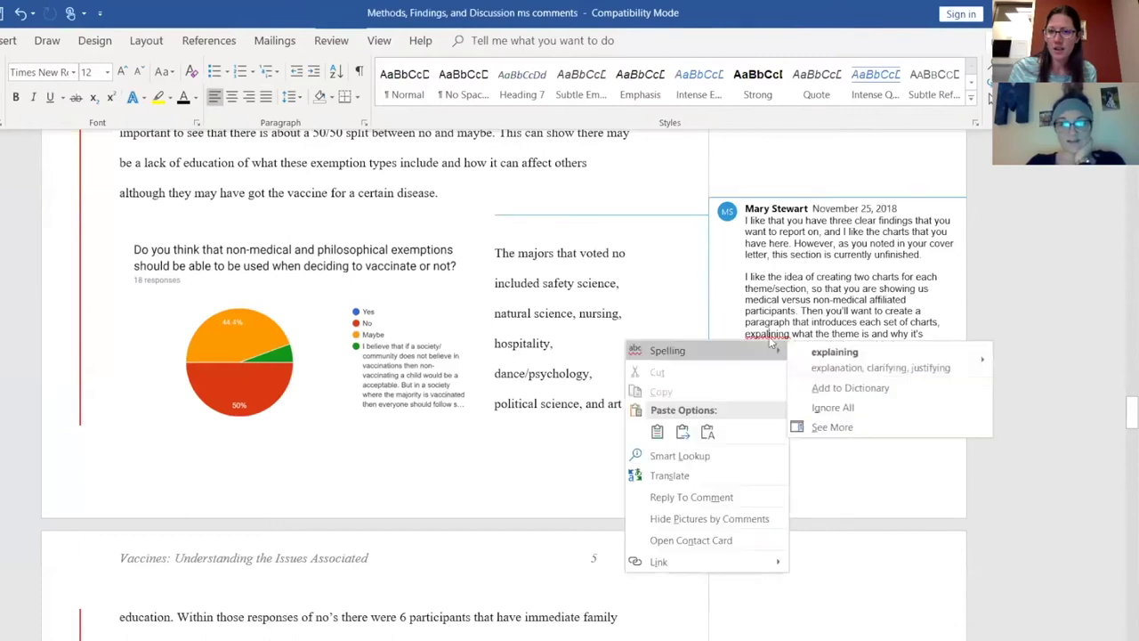
click(719, 308)
click(654, 336)
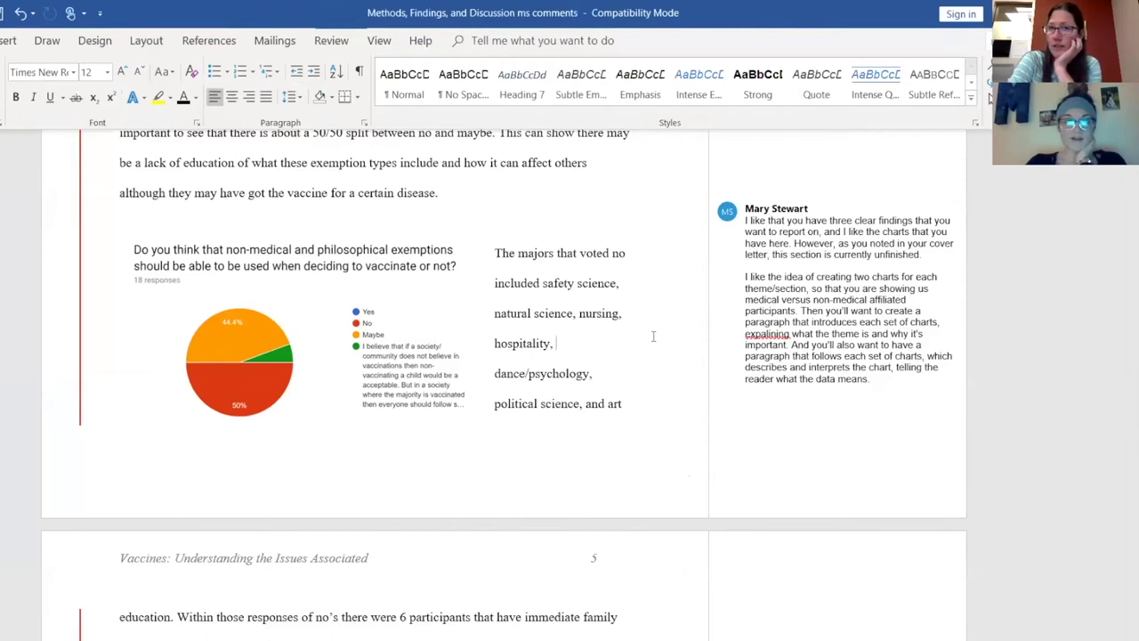
Insert a clustered column chart at the cursor and move its data sheet clear of the chart
click(6, 40)
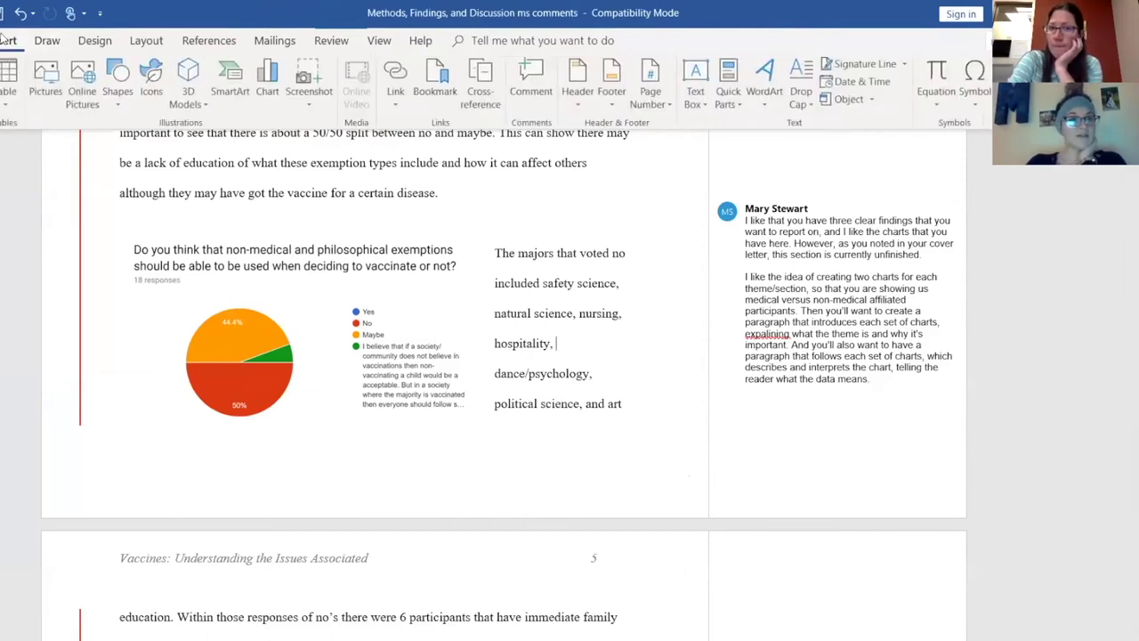
click(268, 89)
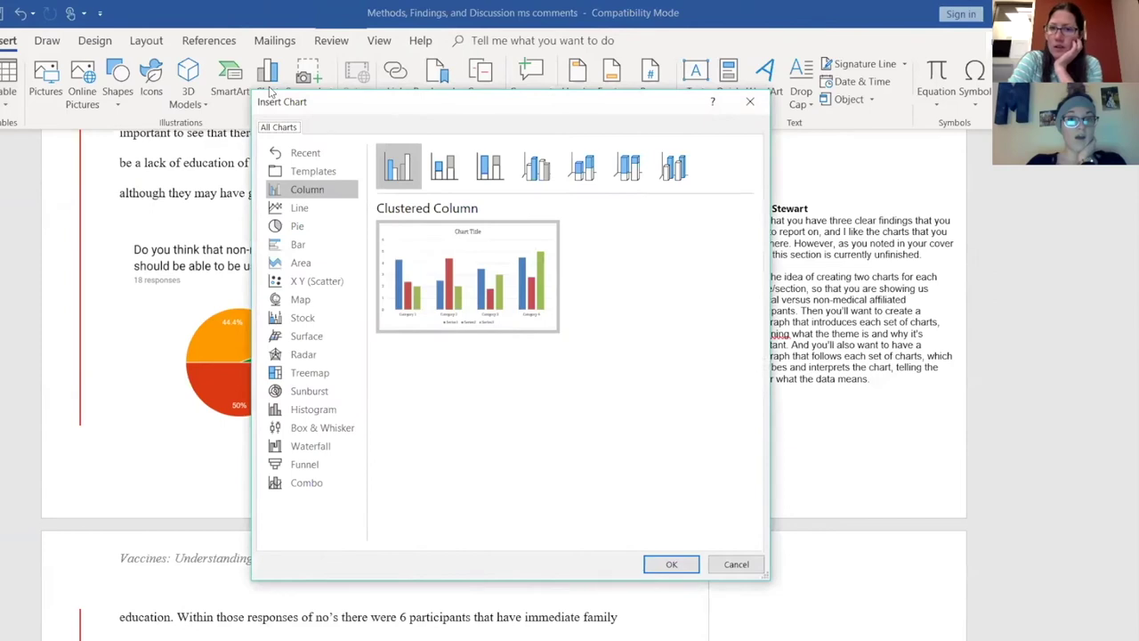
mouse_move(465, 240)
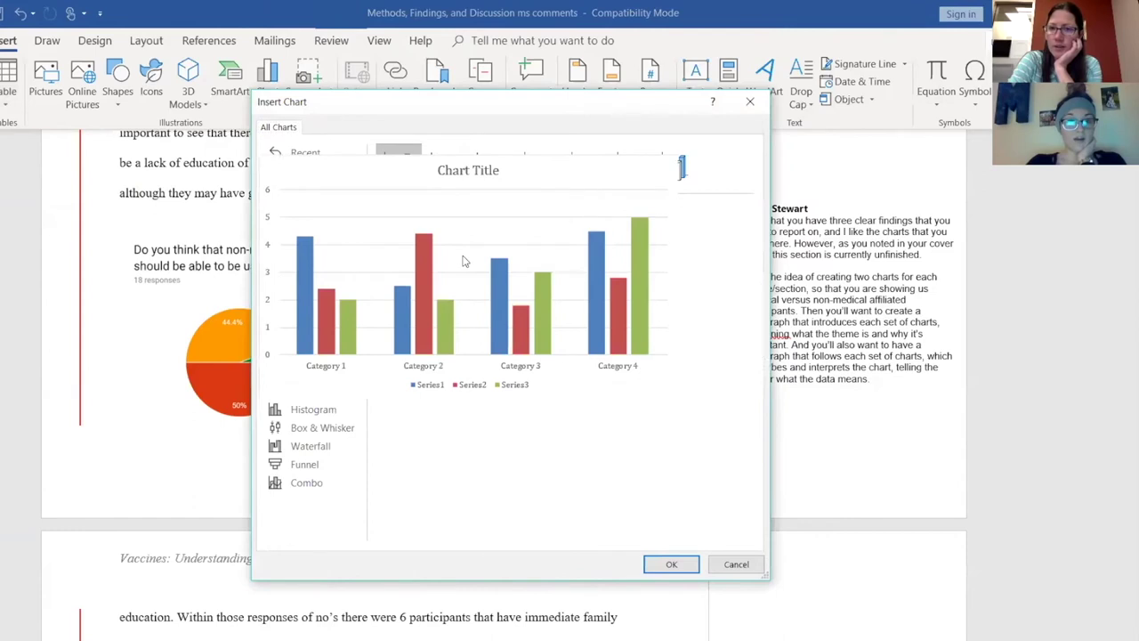
click(668, 560)
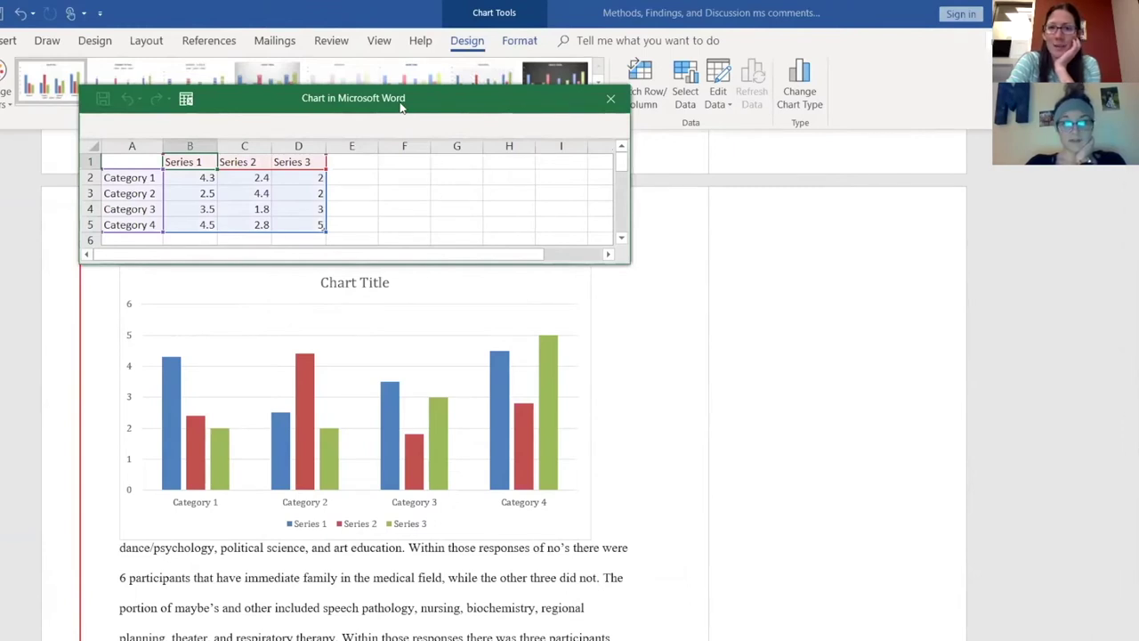
drag(401, 105, 918, 314)
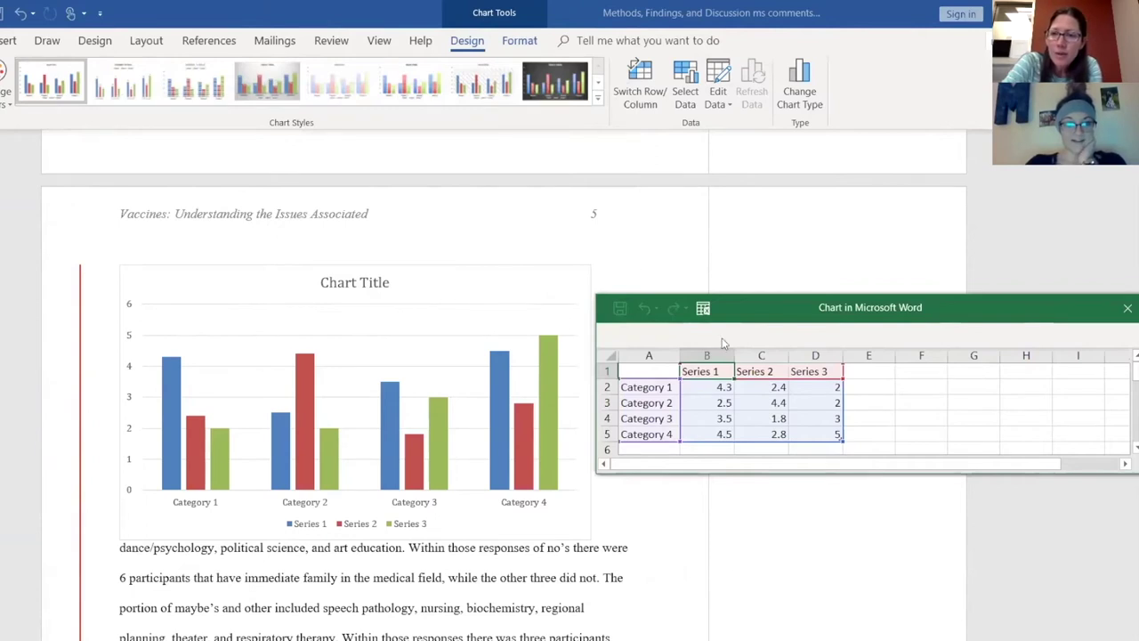
Rename the first category in the chart data as Nursing
click(669, 388)
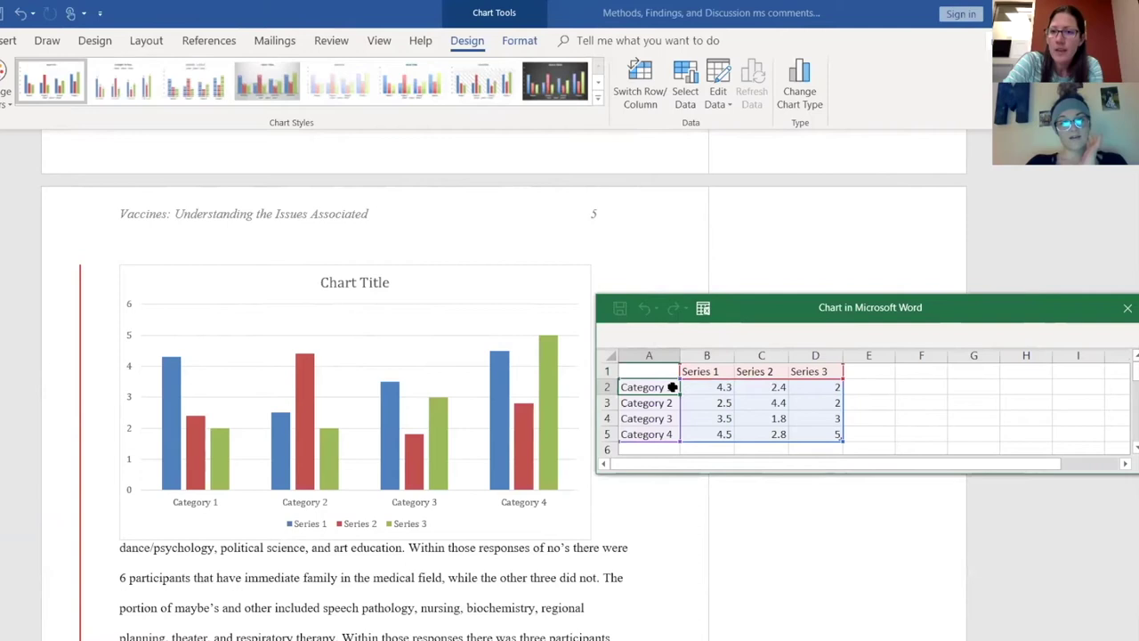
key(BackSpace)
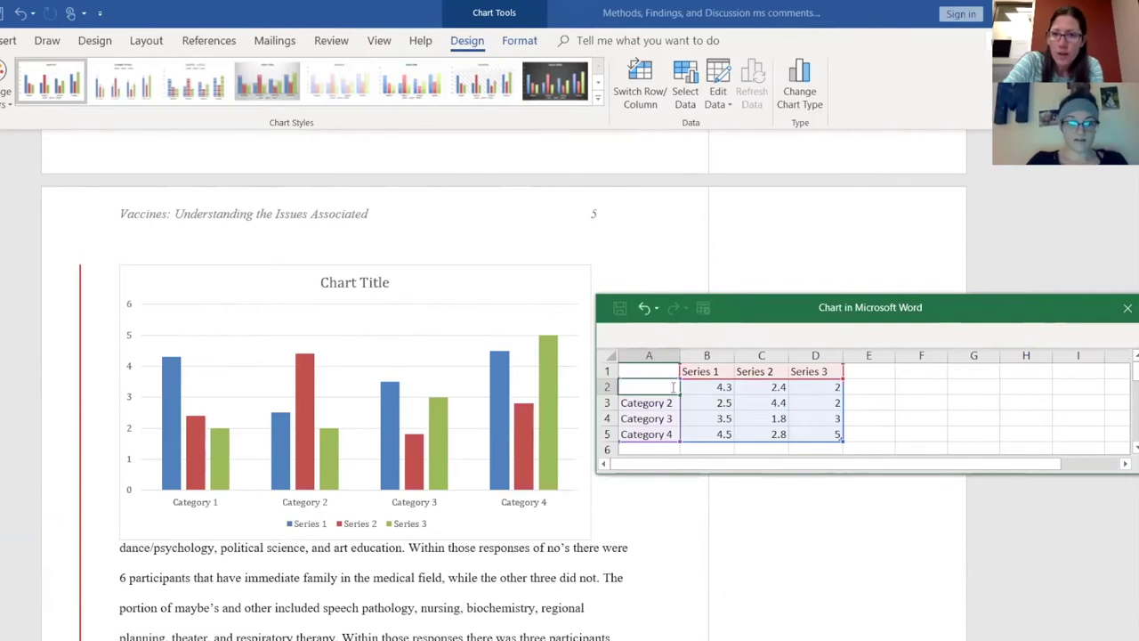
text(NUrsi)
key(BackSpace)
key(BackSpace)
key(BackSpace)
key(BackSpace)
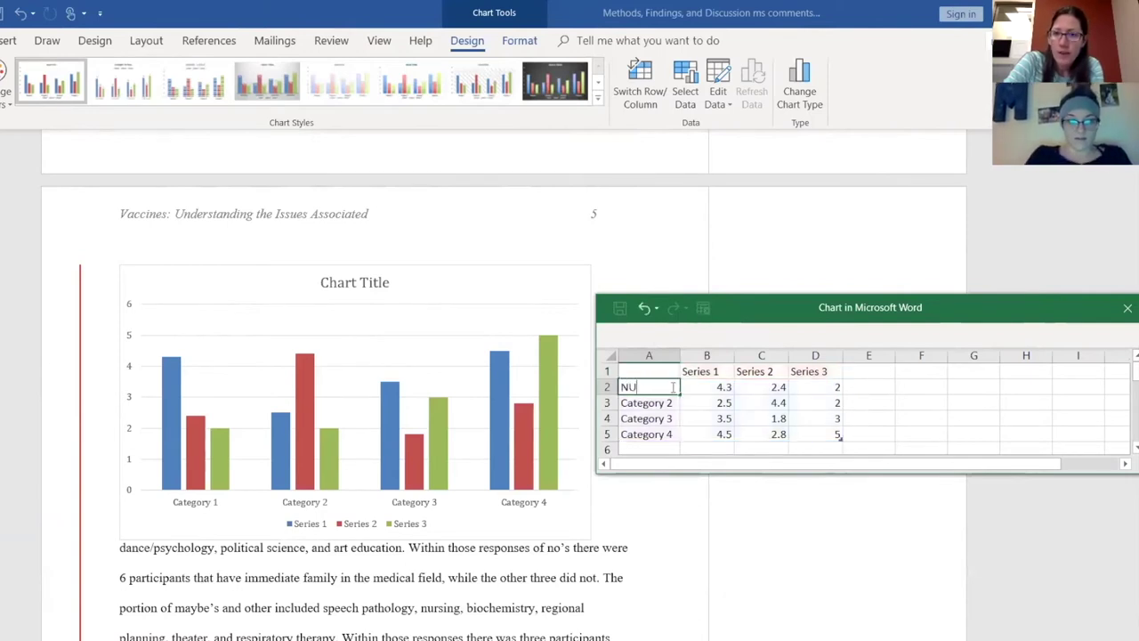
text(ursing)
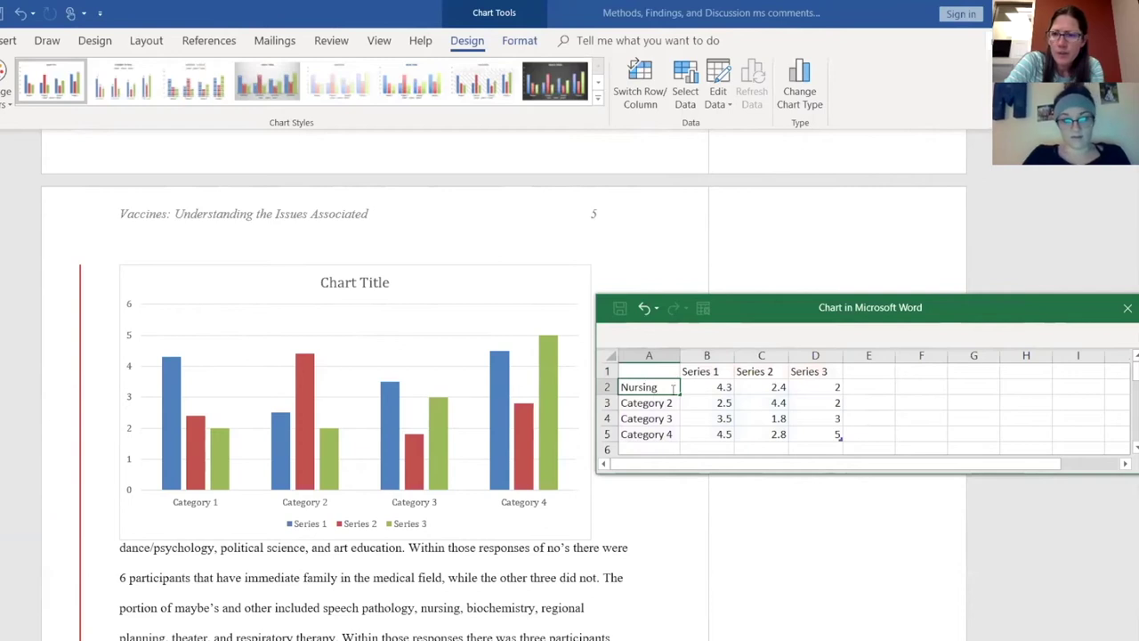
key(Return)
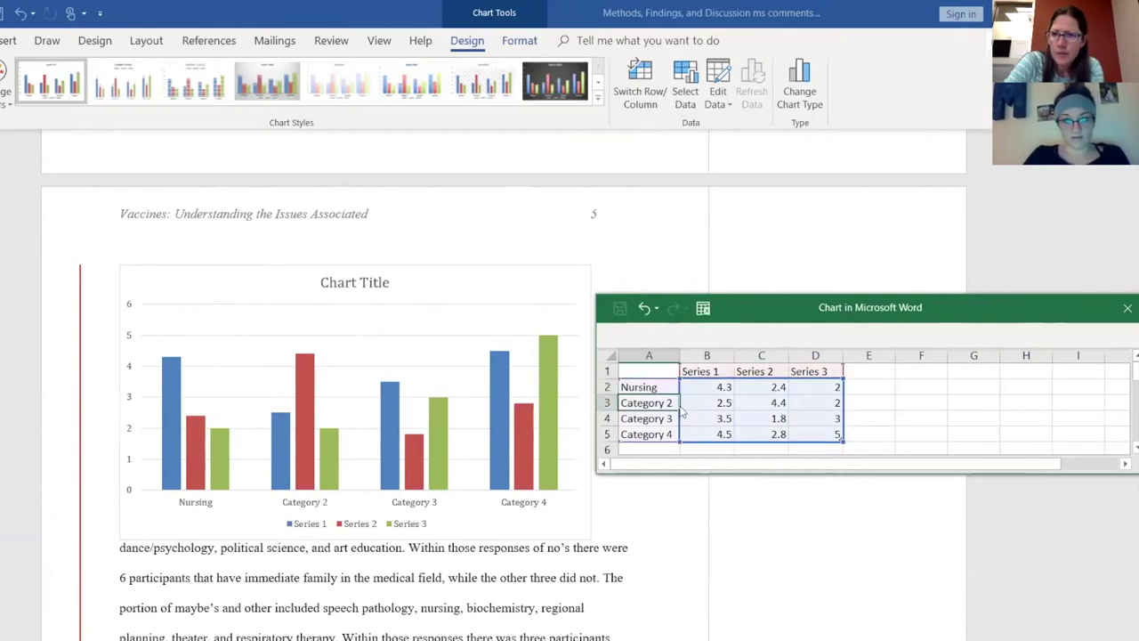
Clear the second category's label in the chart data
key(BackSpace)
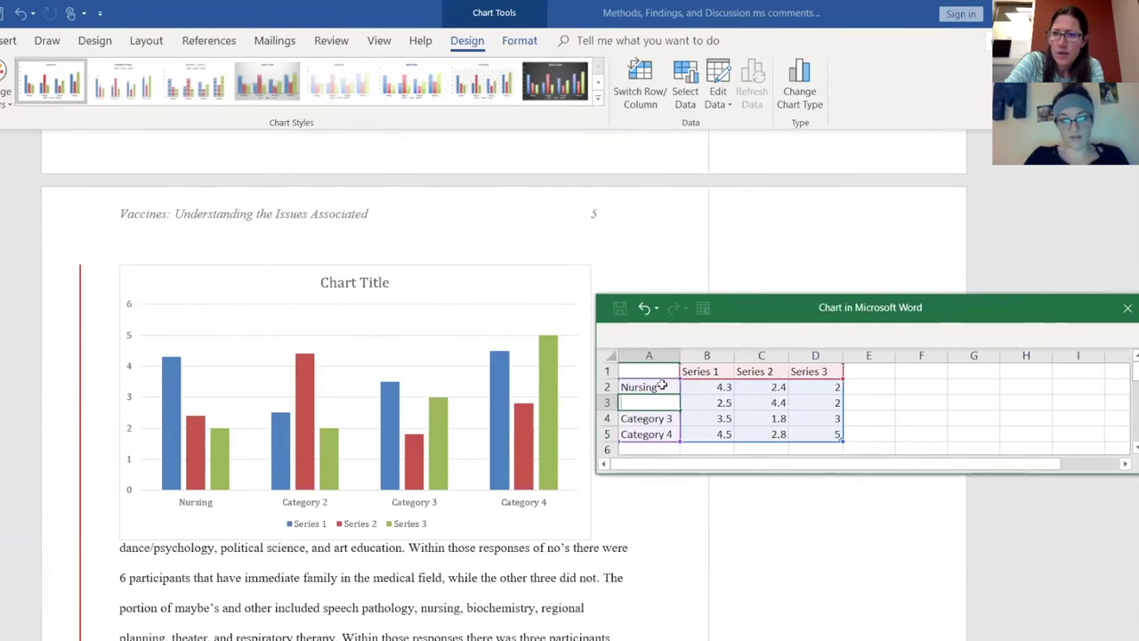
click(662, 388)
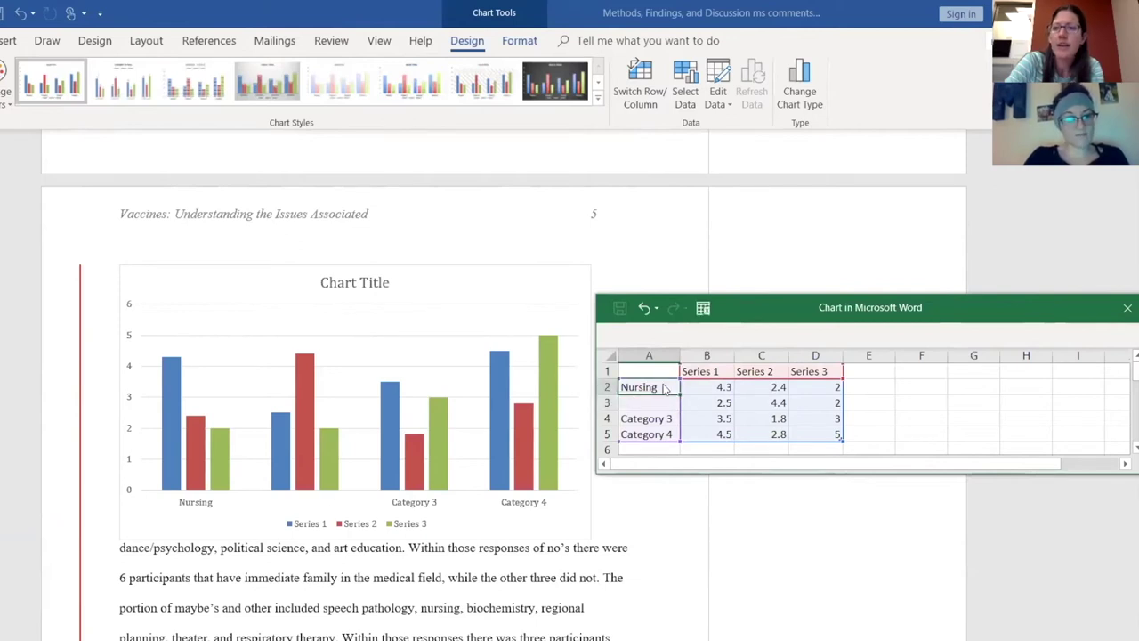
drag(678, 388, 703, 381)
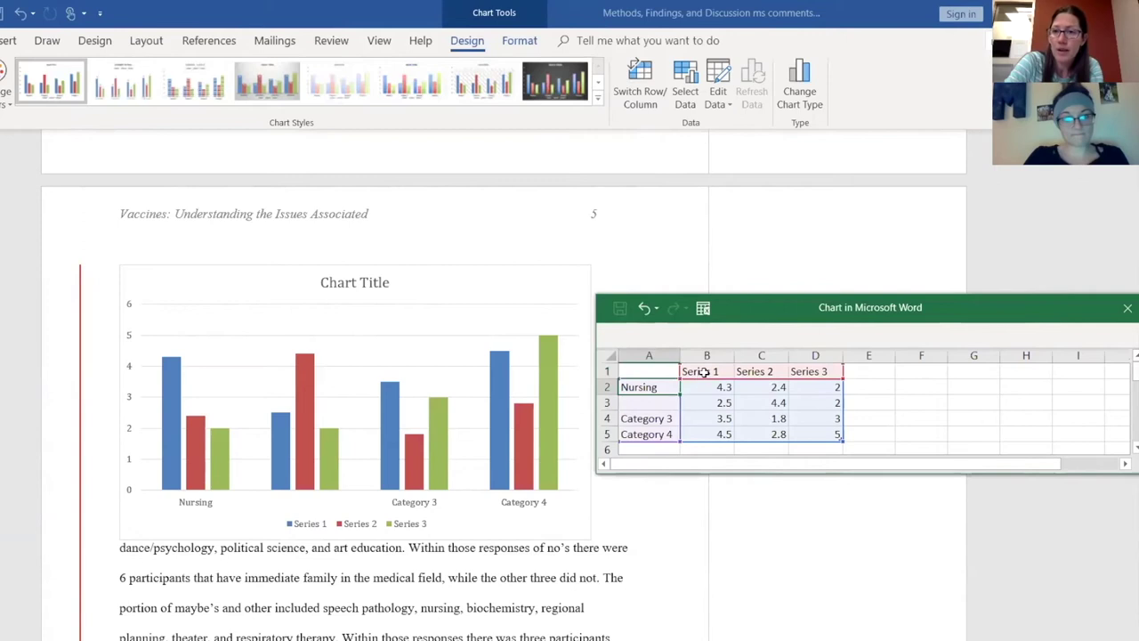
click(695, 371)
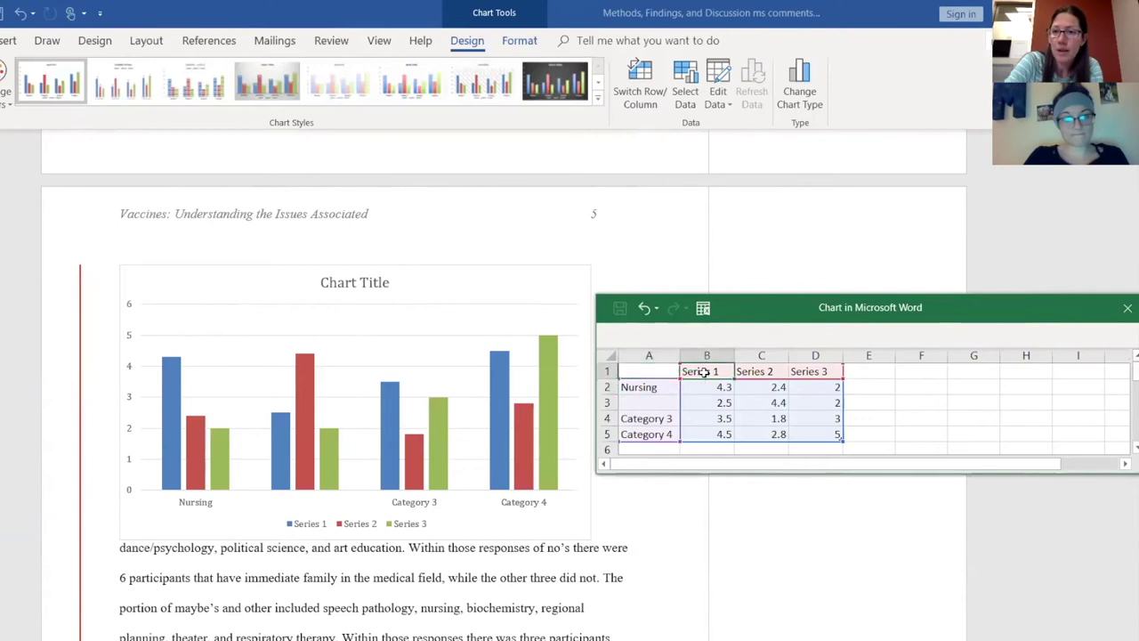
Label the first three chart categories Yes, No and Maybe, and clear the fourth category's label
click(661, 388)
key(BackSpace)
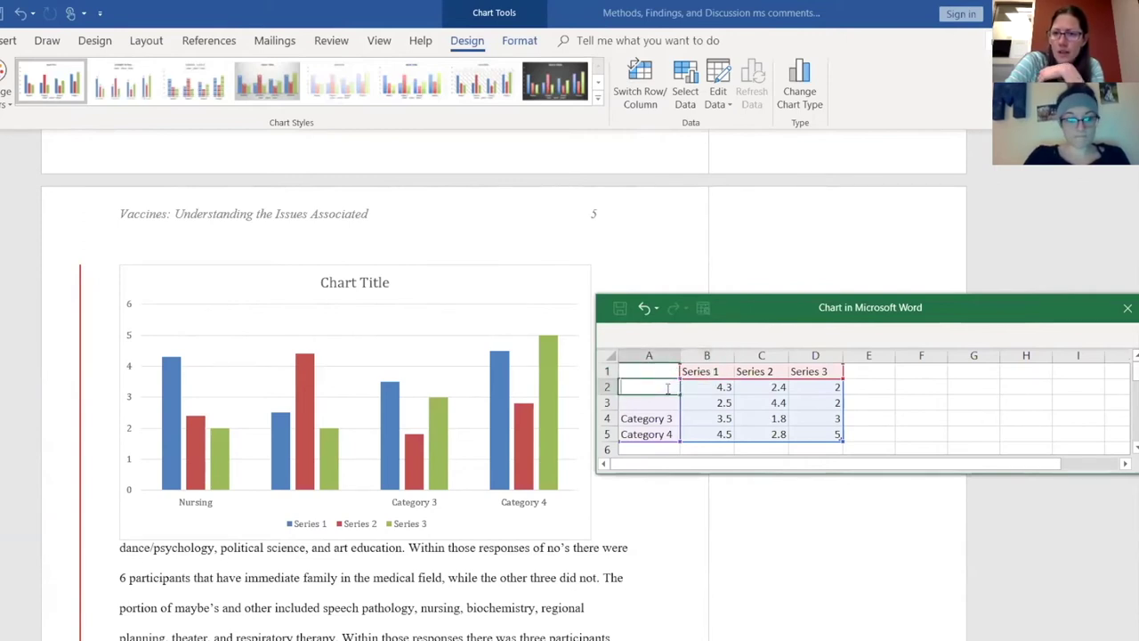
text(YE)
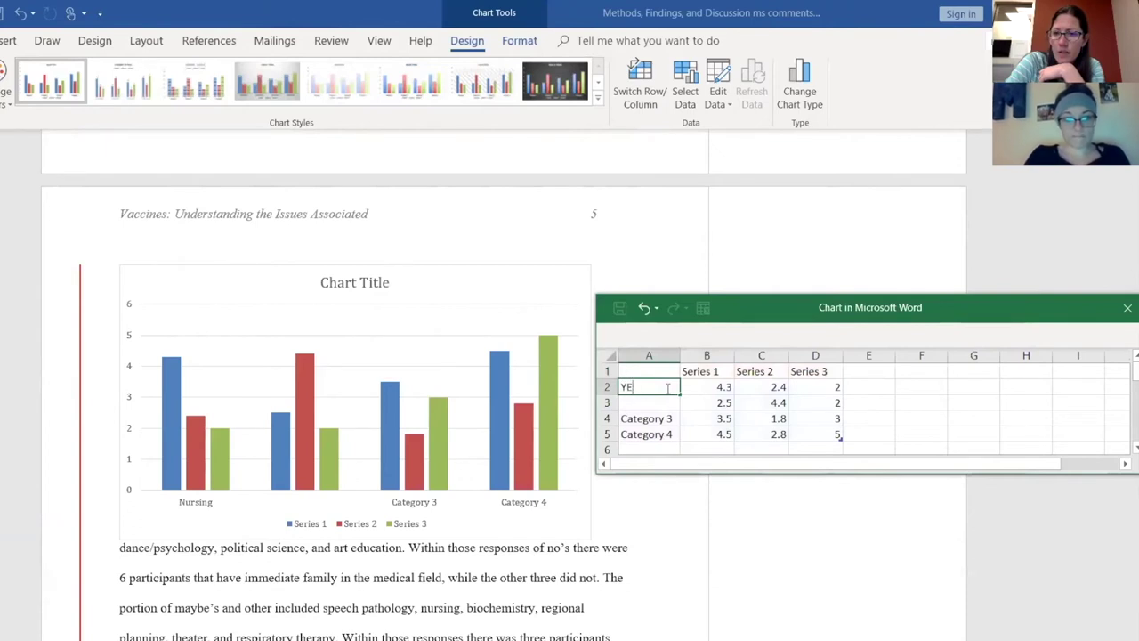
text(s)
key(Return)
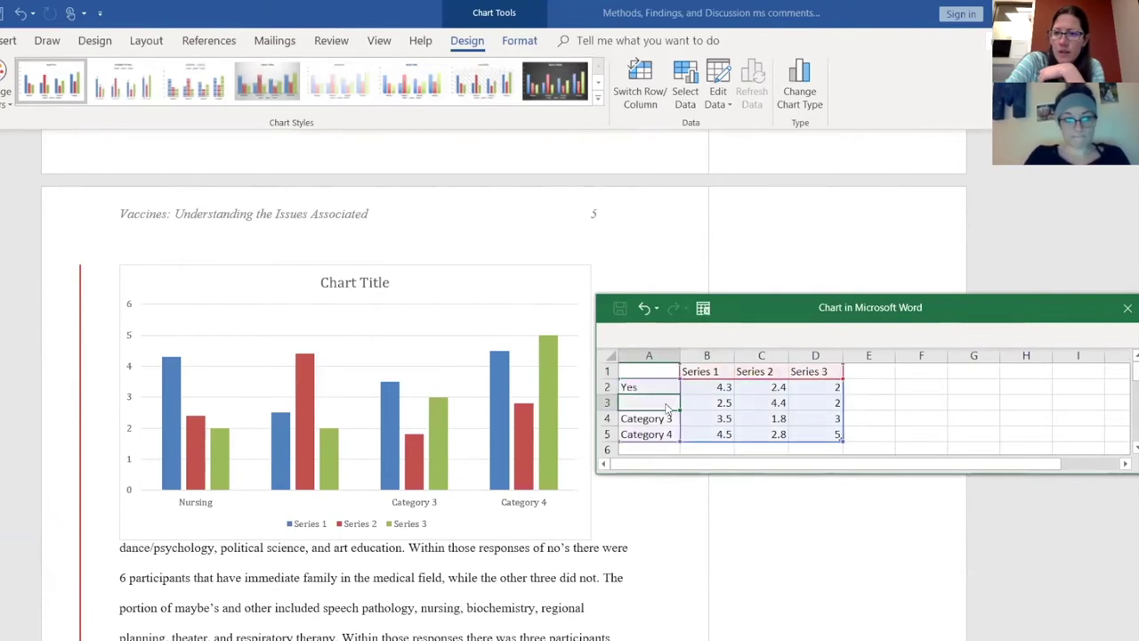
text(No)
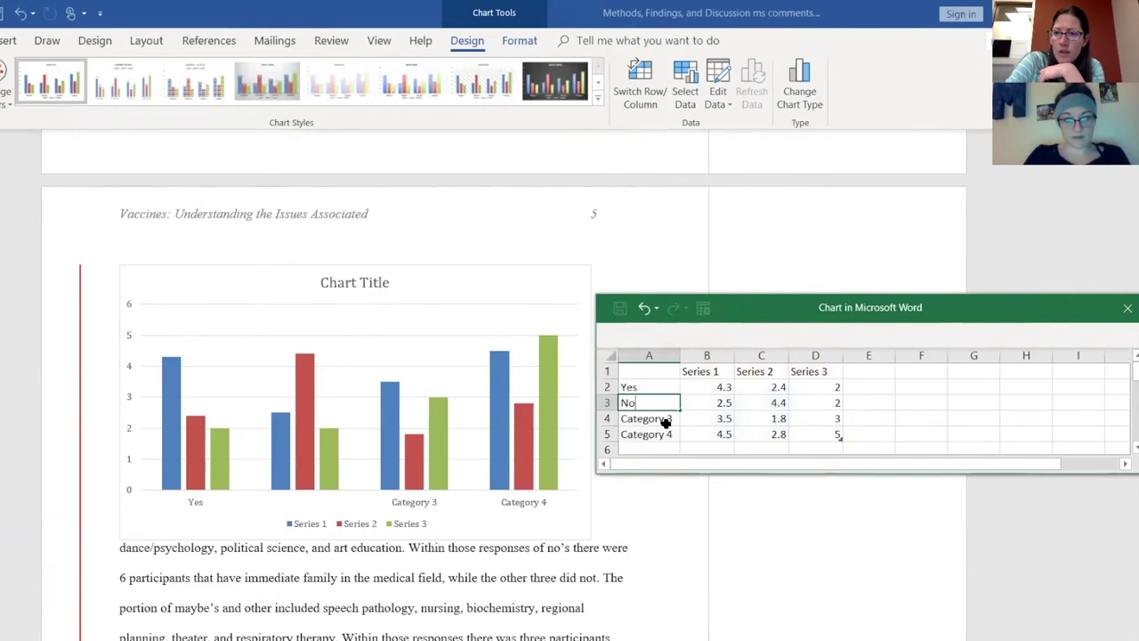
key(Return)
text(May)
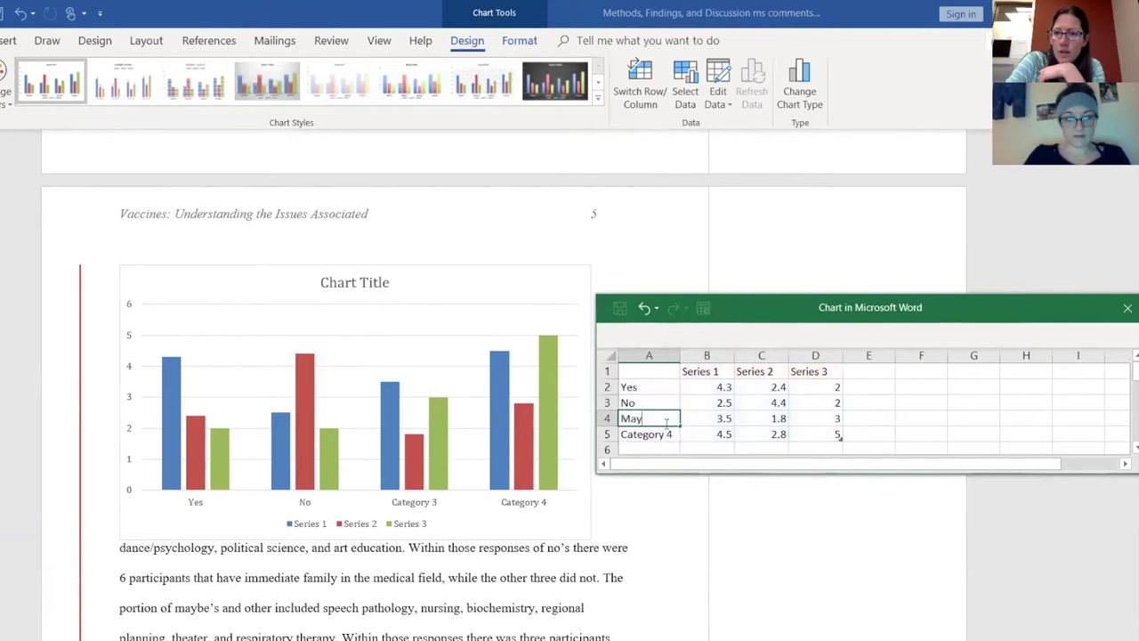
text(be)
key(Return)
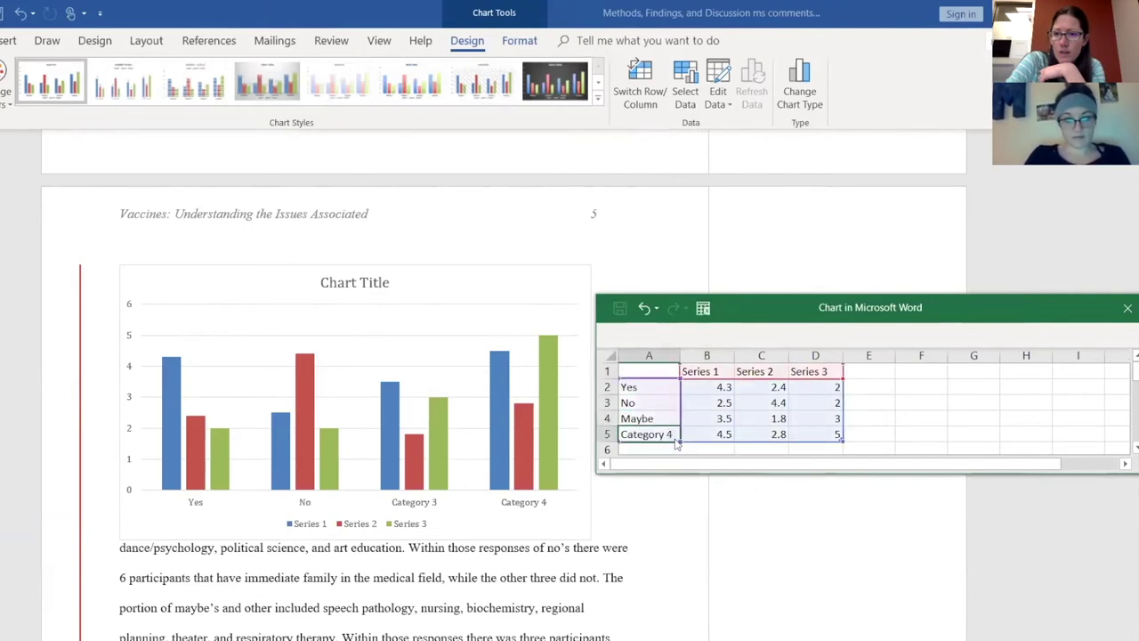
key(BackSpace)
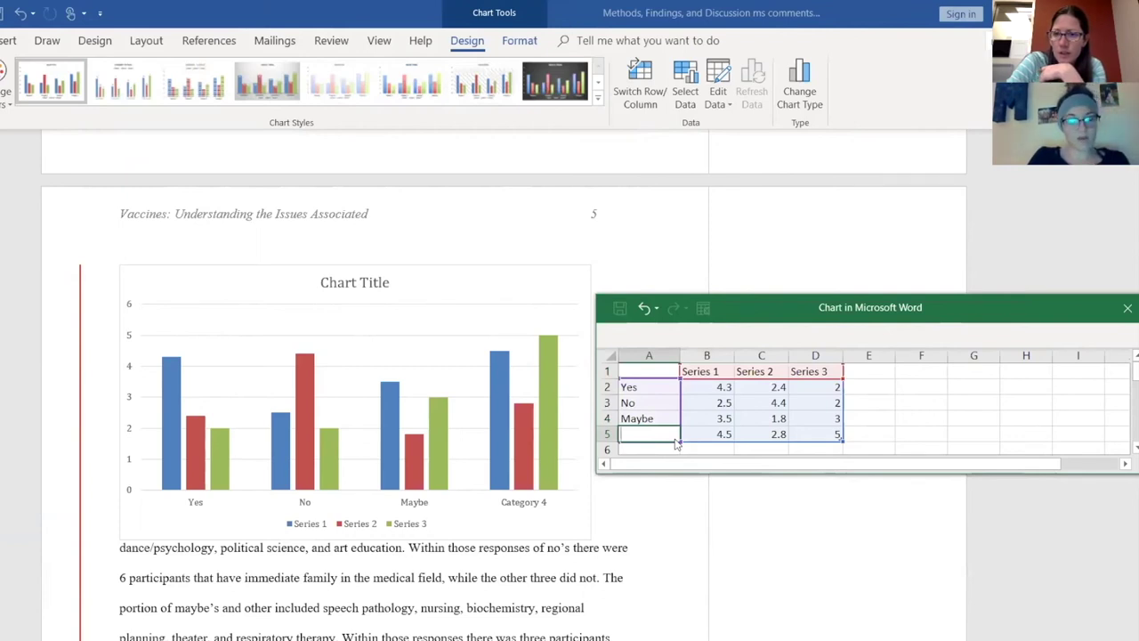
Review the exemptions pie chart's answer options and the list of majors beside it against the new column chart
click(331, 429)
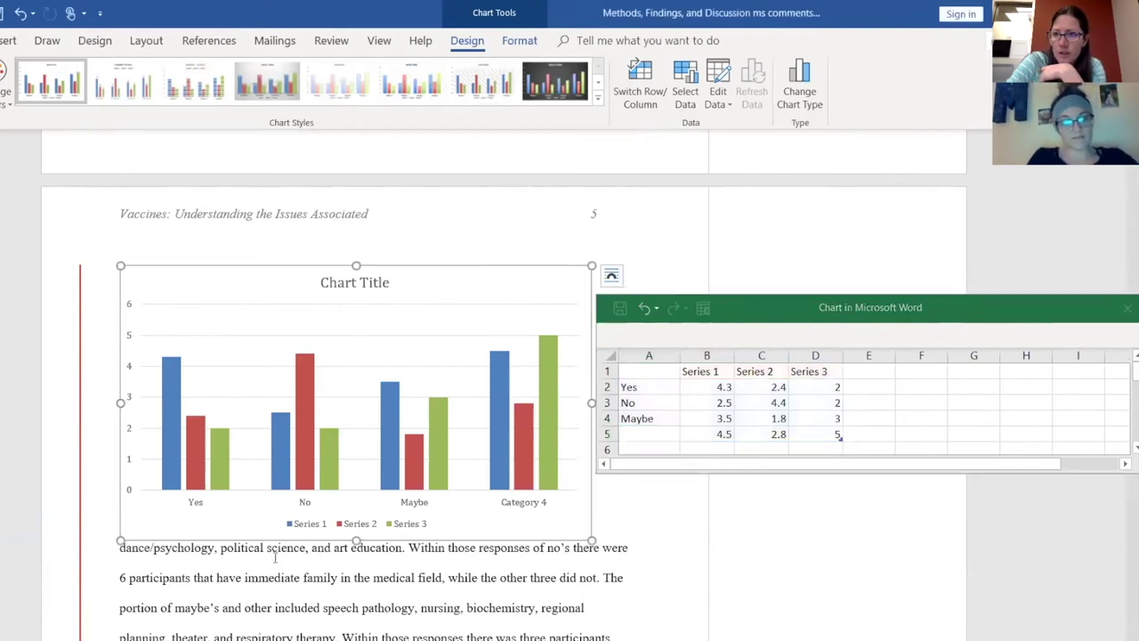
click(275, 557)
scroll(275, 557, up, 5)
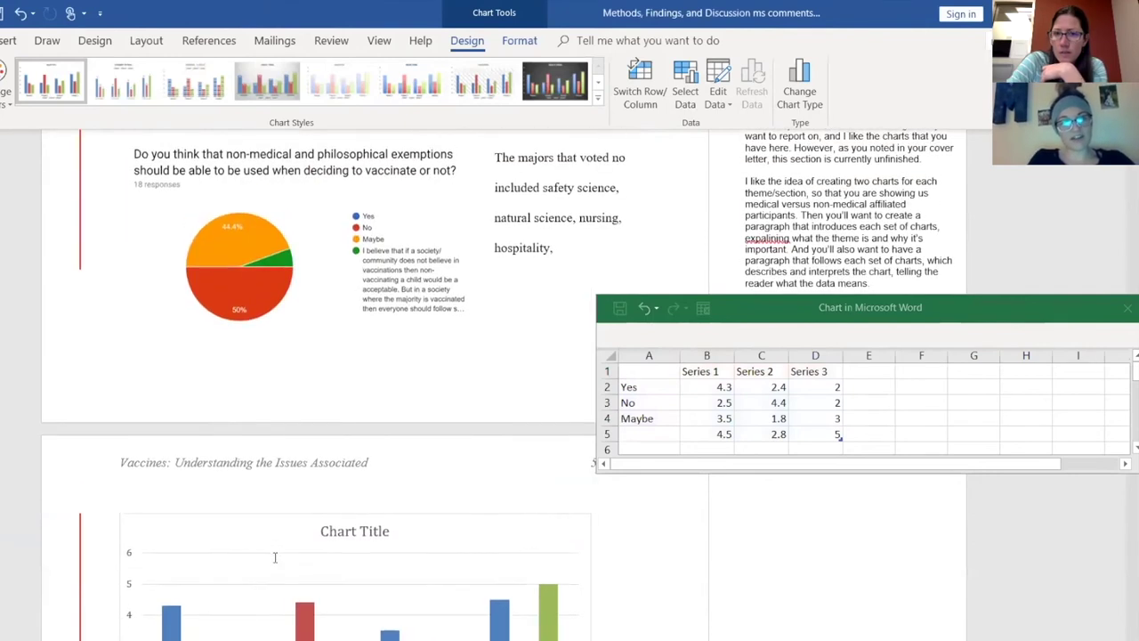
scroll(275, 557, down, 1)
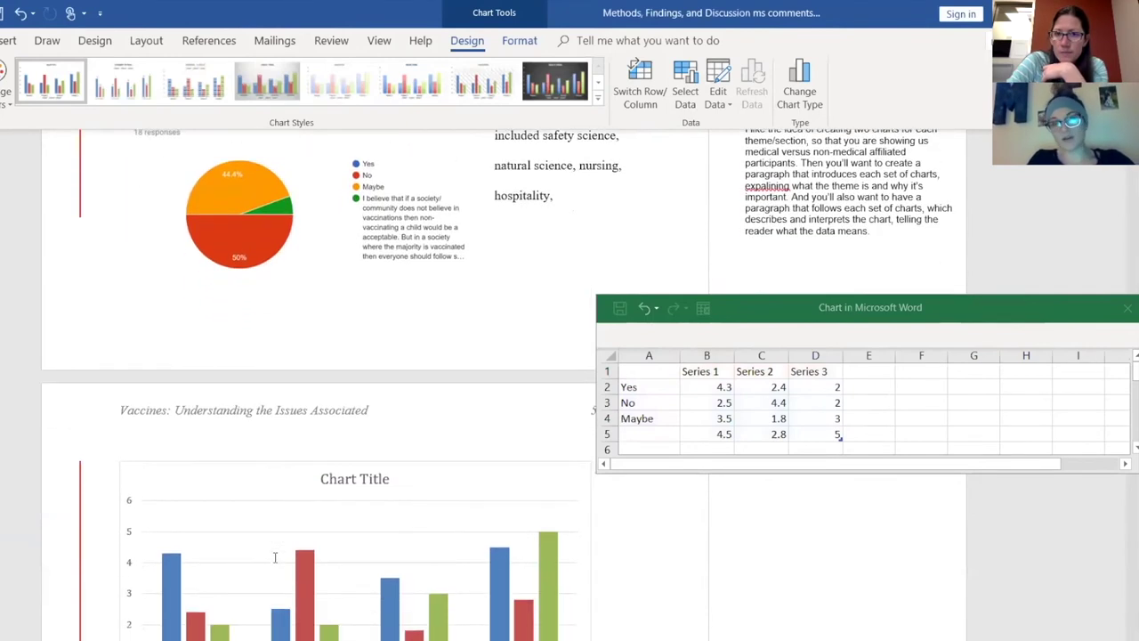
scroll(275, 557, up, 1)
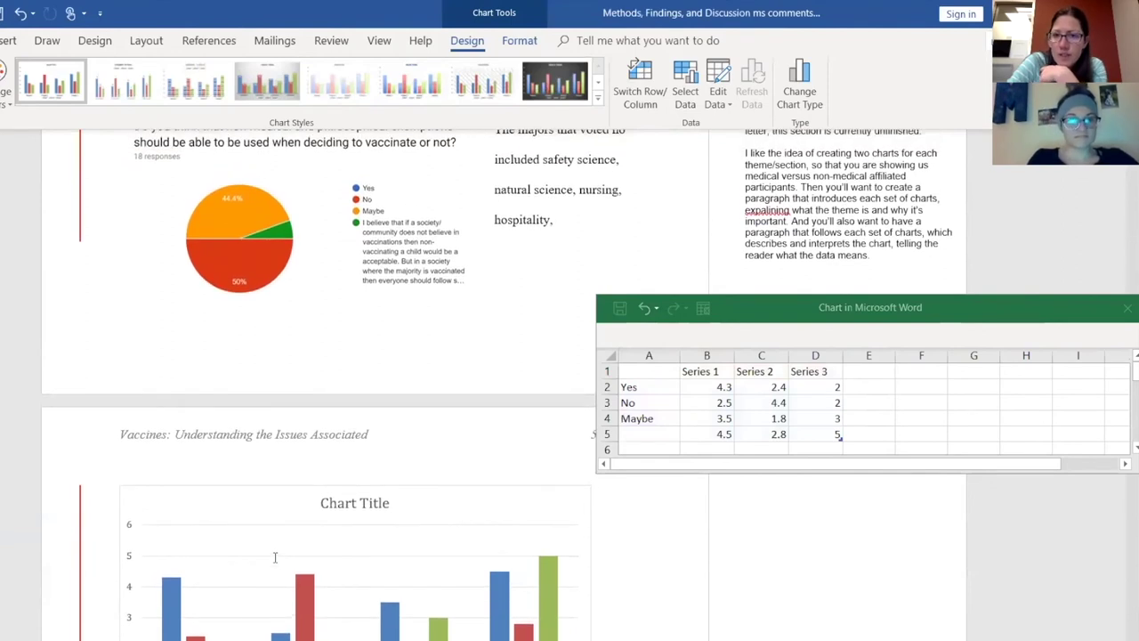
scroll(275, 557, down, 1)
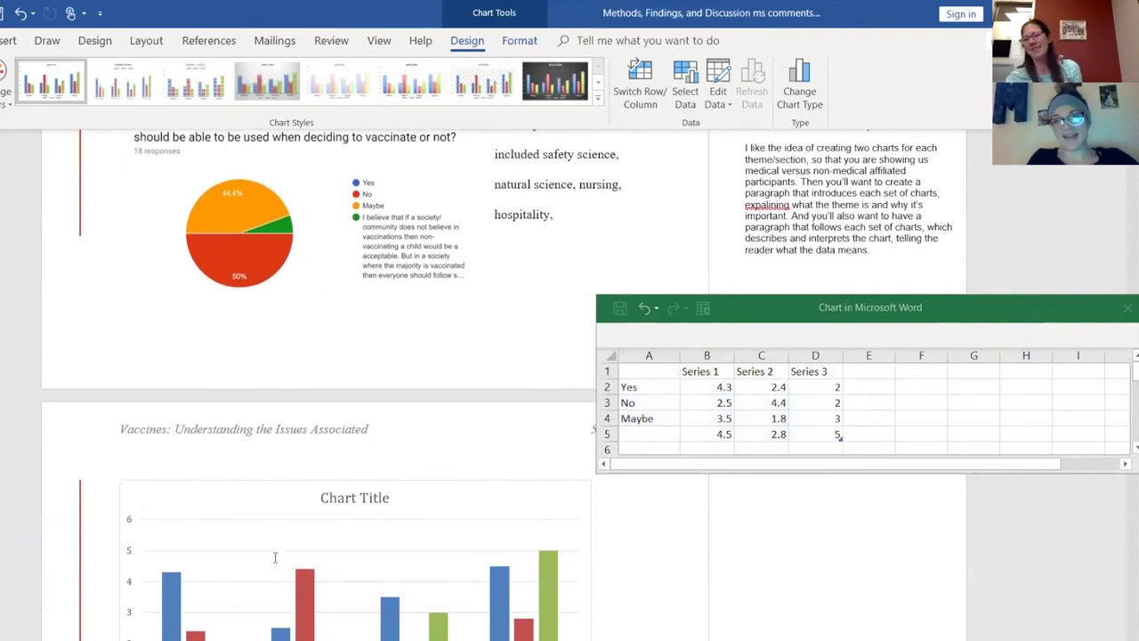
scroll(275, 556, down, 1)
click(275, 557)
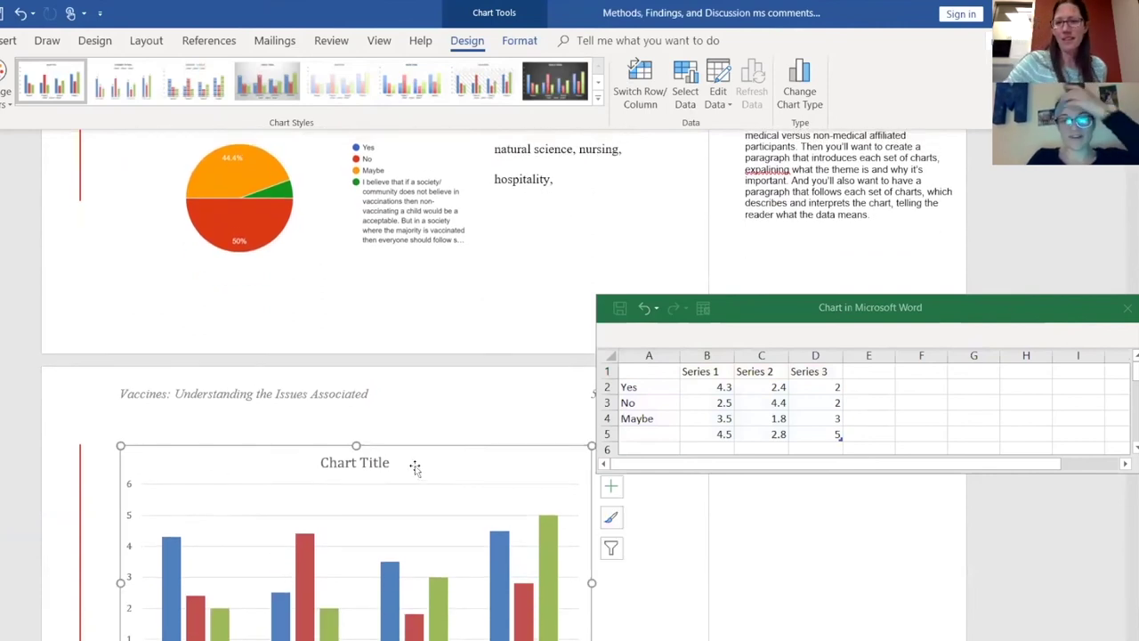
Delete the fourth category's values for all three series and try to shrink the chart data range to exclude its row
click(723, 432)
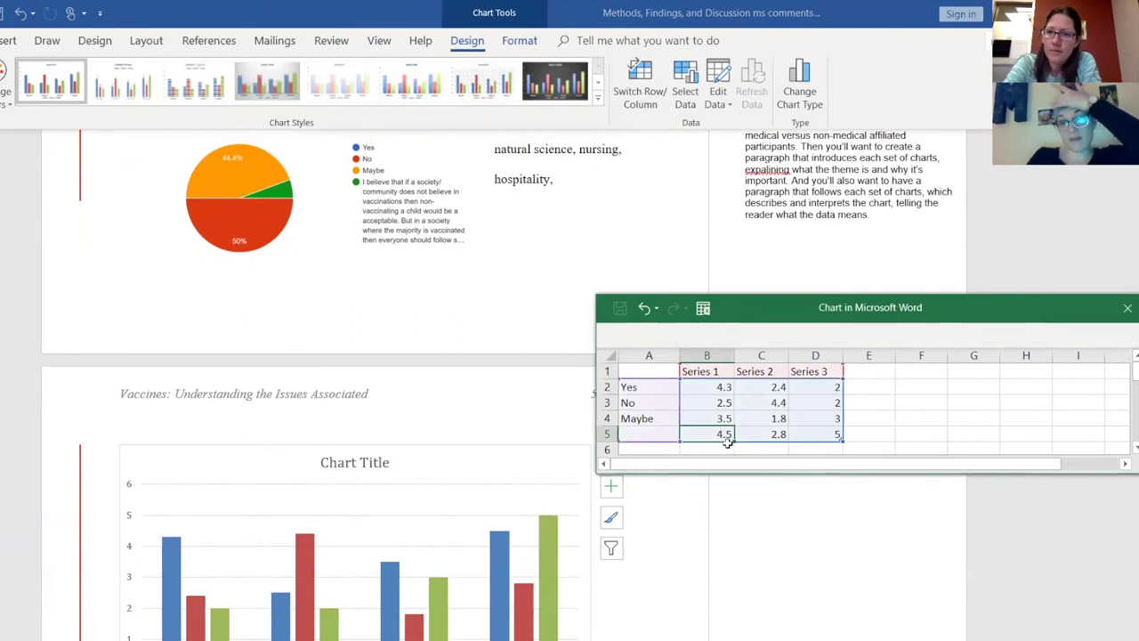
key(BackSpace)
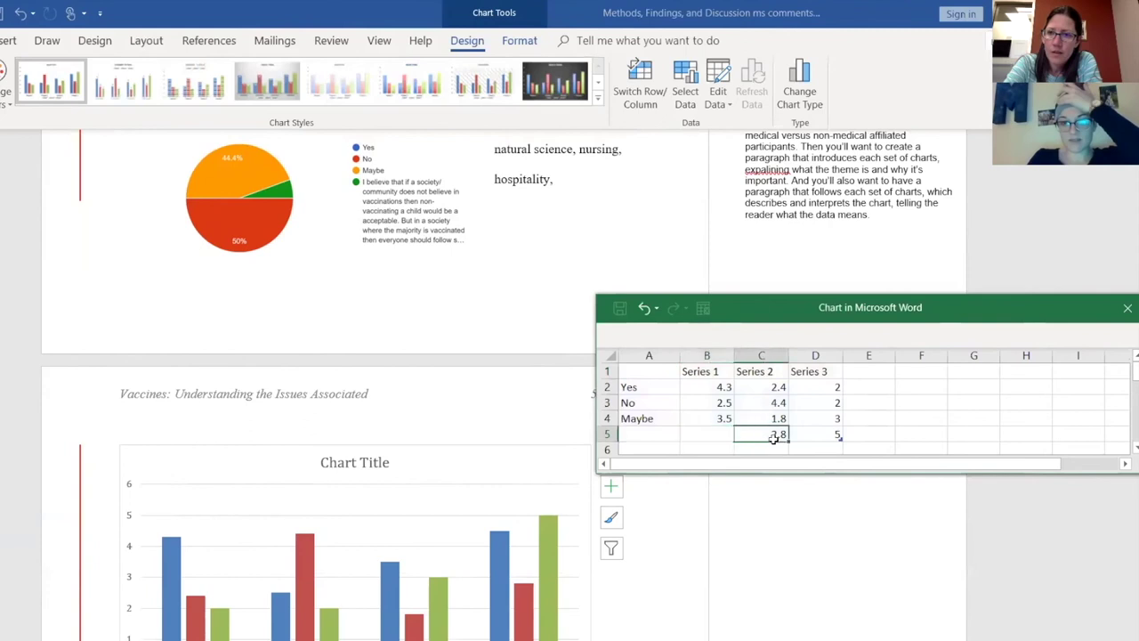
key(Delete)
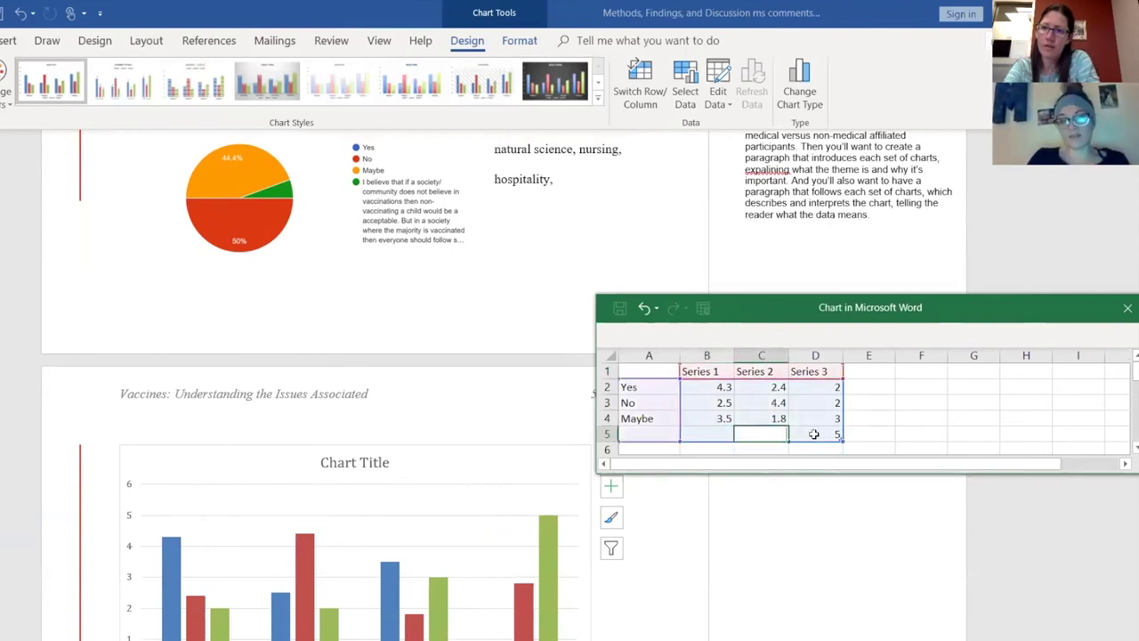
click(814, 433)
key(Delete)
drag(841, 440, 840, 429)
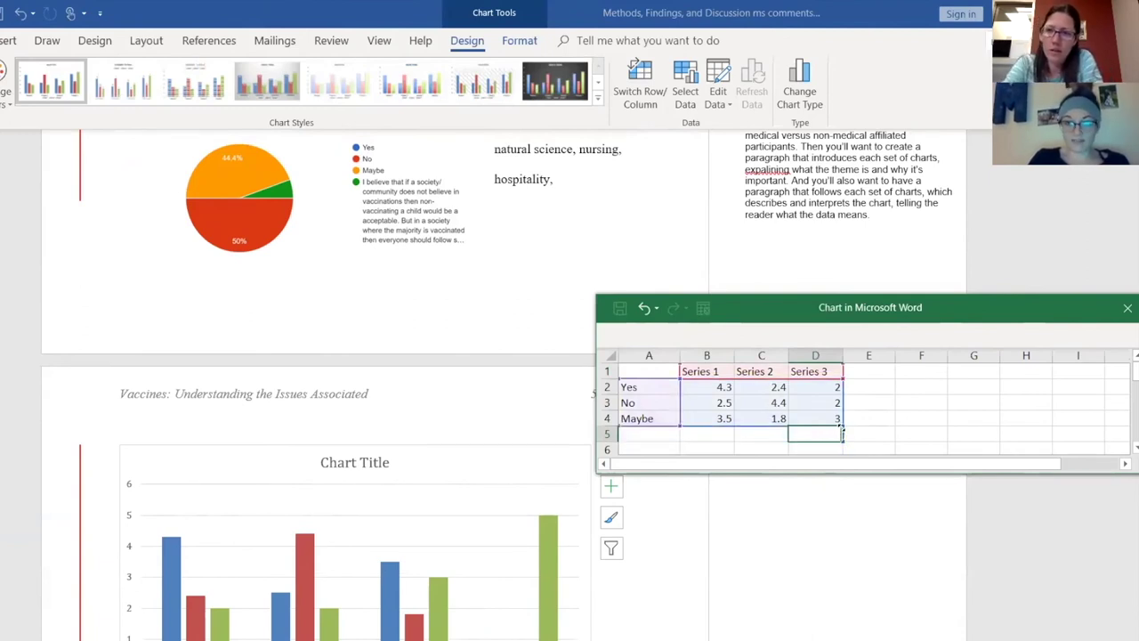
Clear the first series' name in the chart data's header row
shift+click(717, 373)
key(BackSpace)
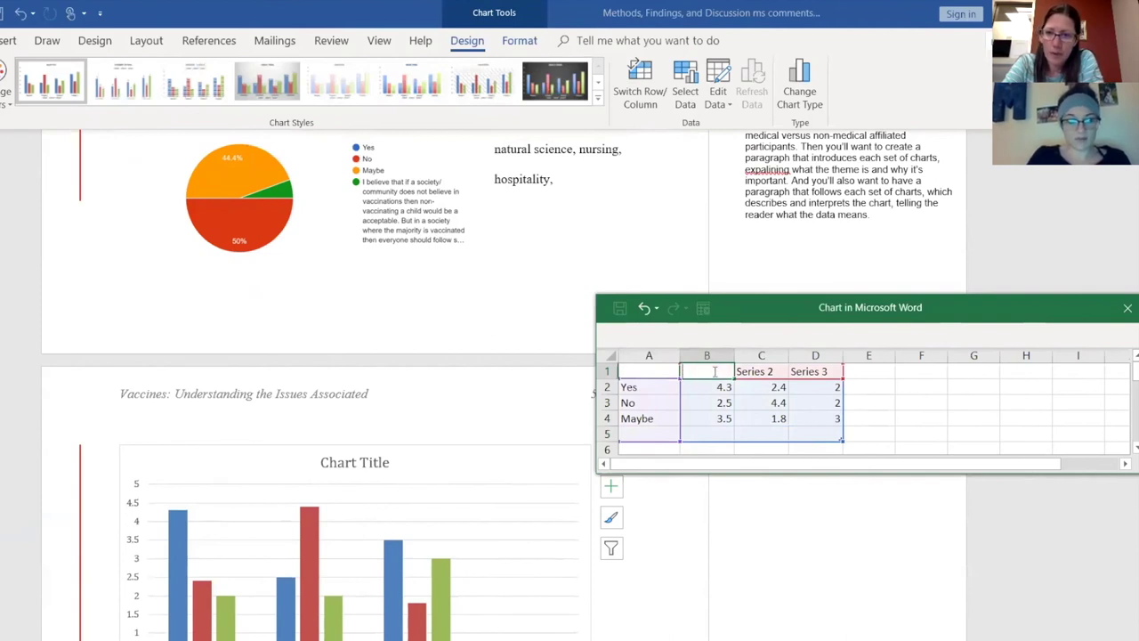
key(Return)
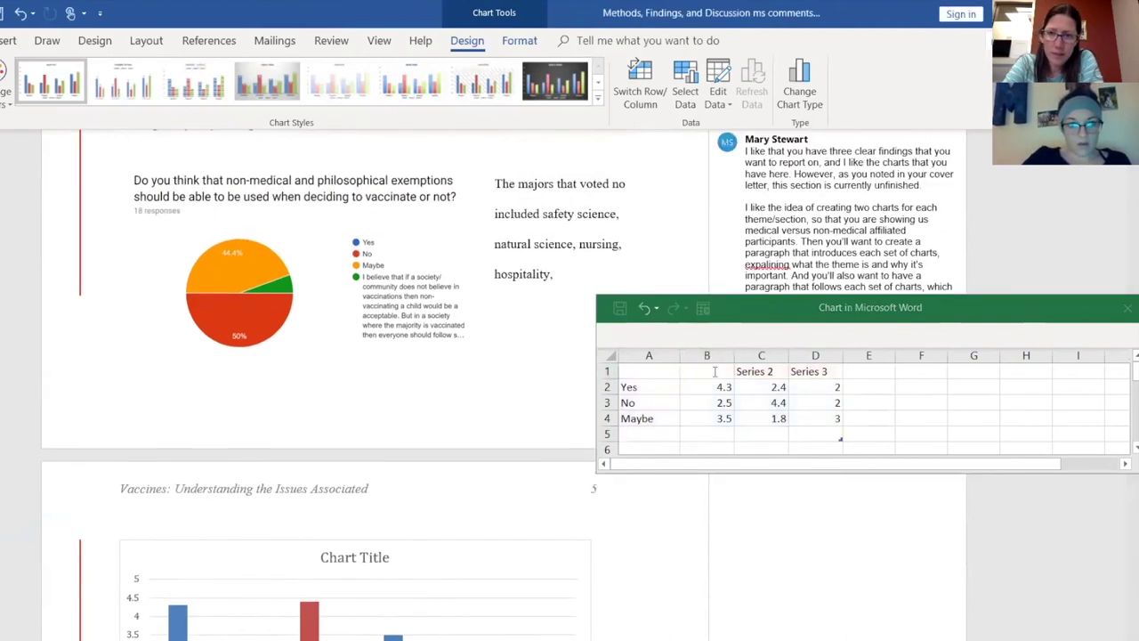